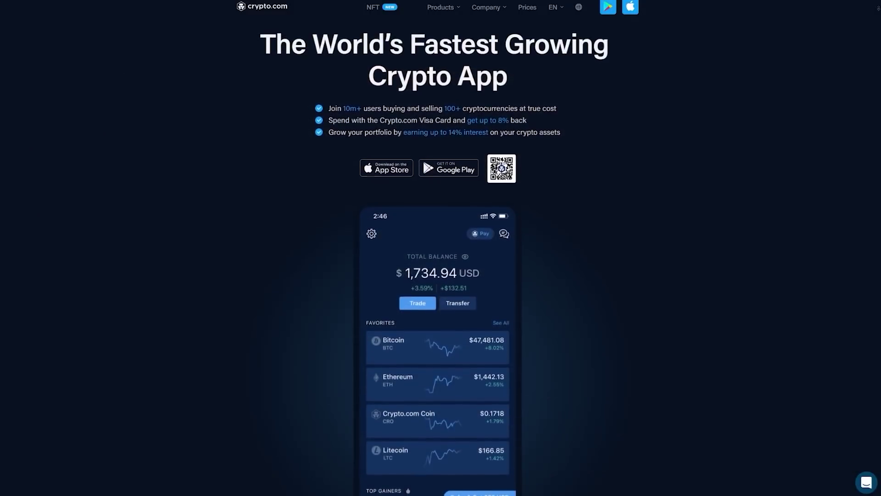
# Scroll down the Crypto.com homepage all the way to the footer
pyautogui.scroll(-1, 441, 248)
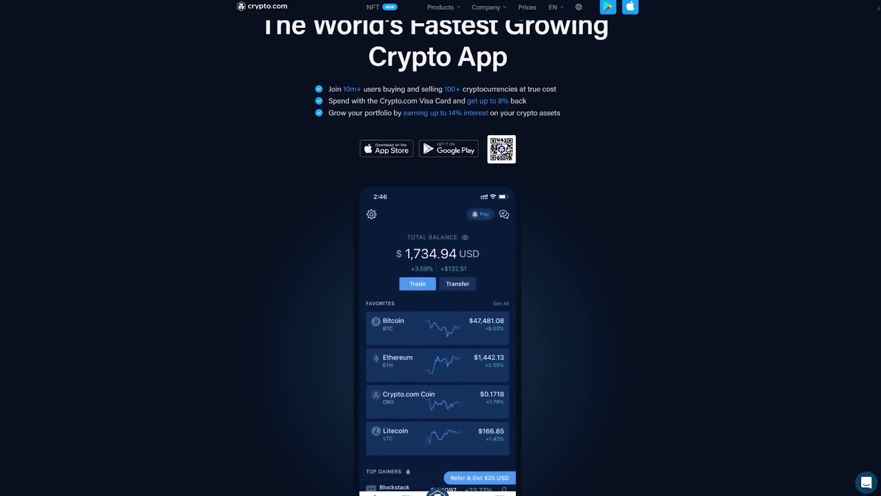
pyautogui.scroll(-1, 440, 248)
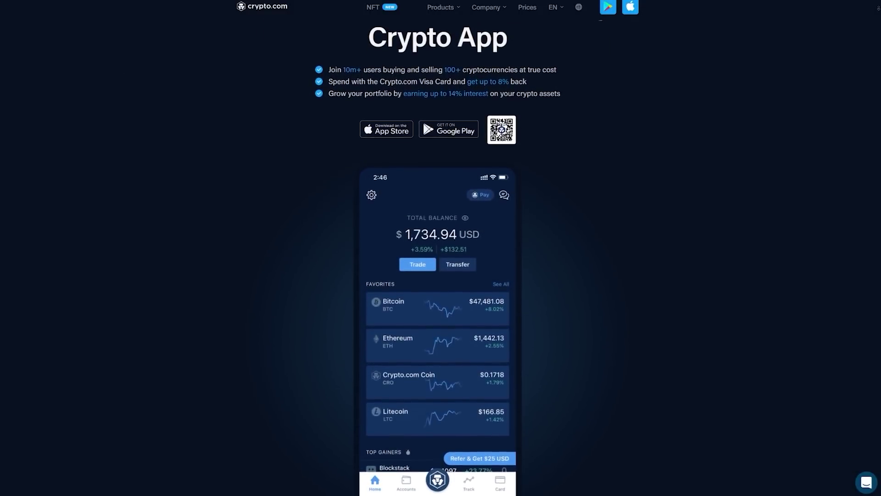
pyautogui.scroll(-1, 441, 248)
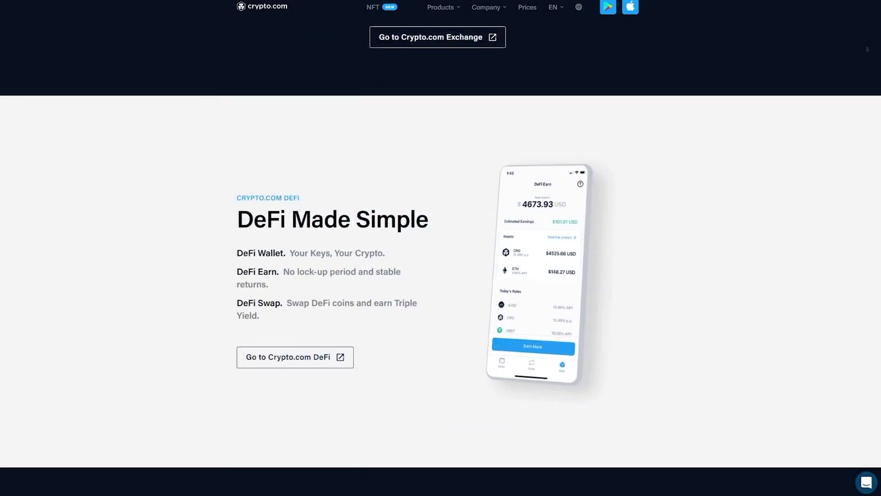
pyautogui.scroll(-2, 440, 248)
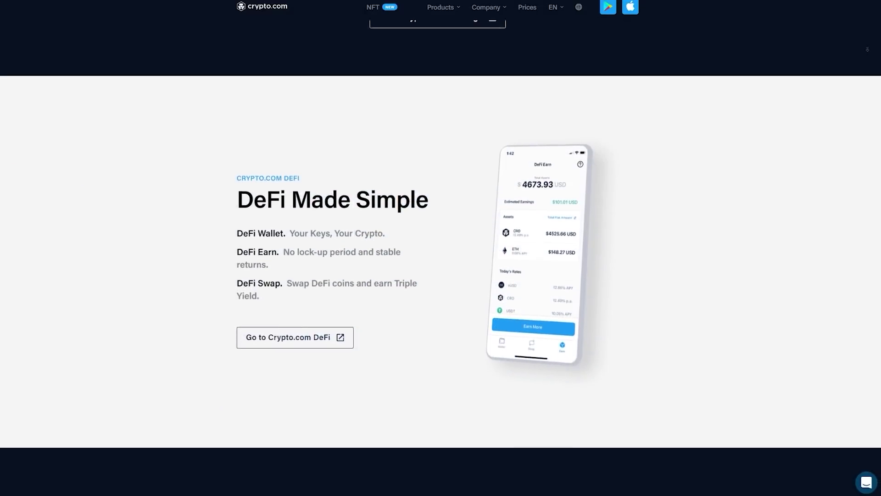
pyautogui.scroll(-4, 441, 248)
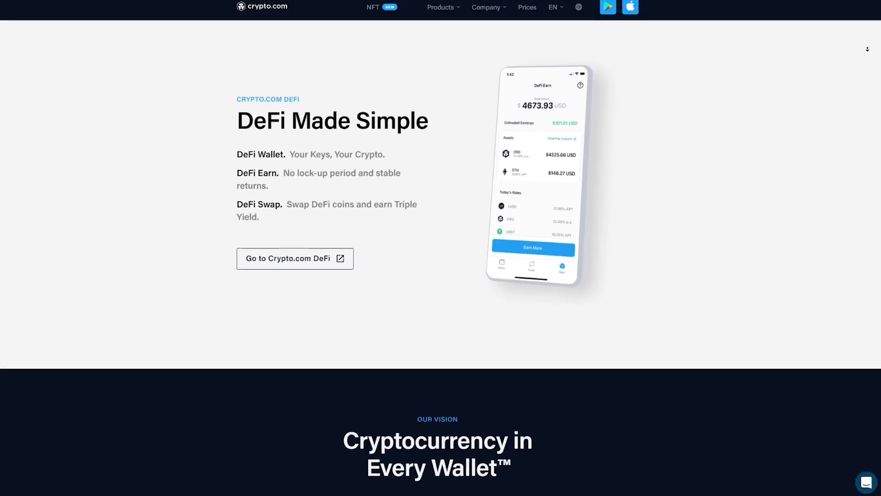
pyautogui.scroll(-4, 440, 248)
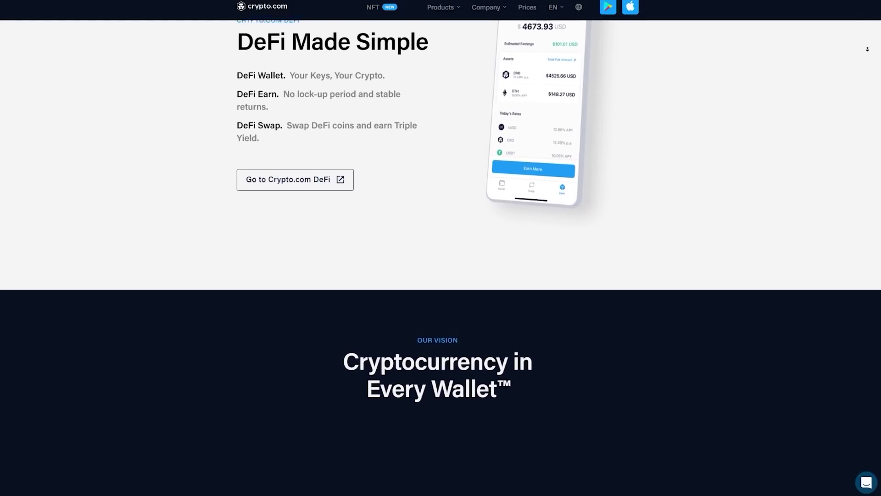
pyautogui.scroll(-4, 440, 248)
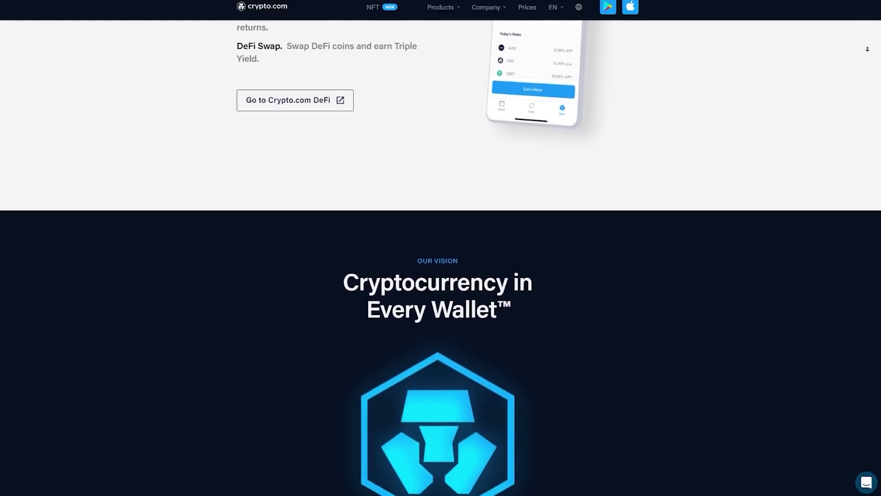
pyautogui.scroll(-4, 441, 248)
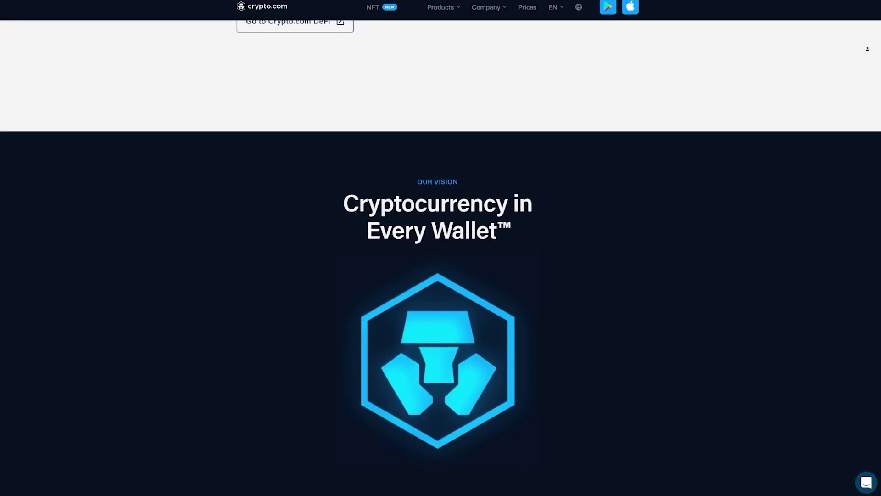
pyautogui.scroll(-4, 440, 248)
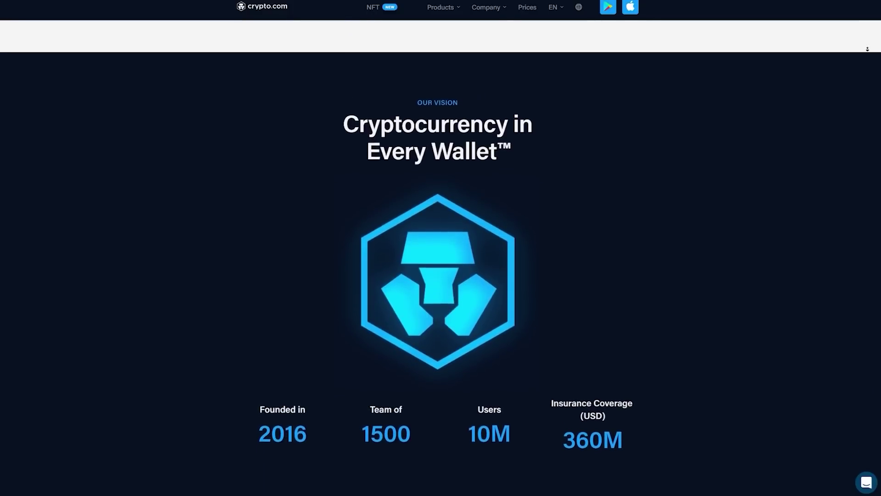
pyautogui.scroll(-4, 440, 248)
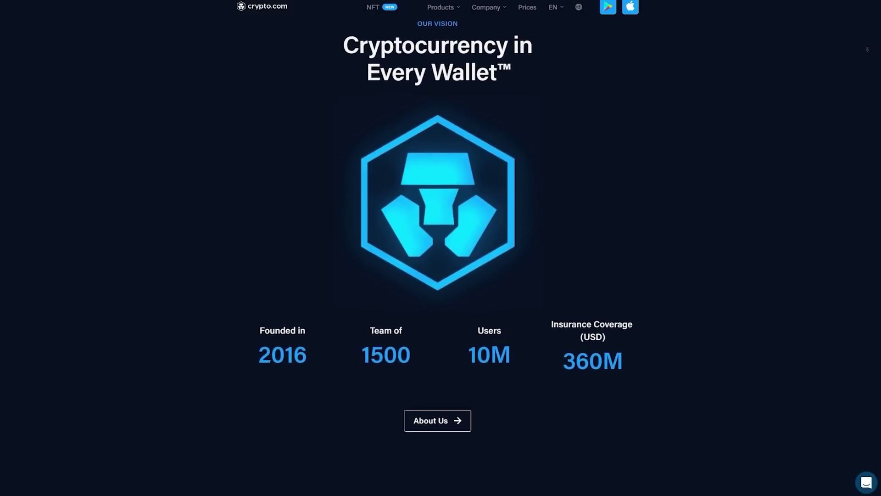
pyautogui.scroll(-4, 441, 248)
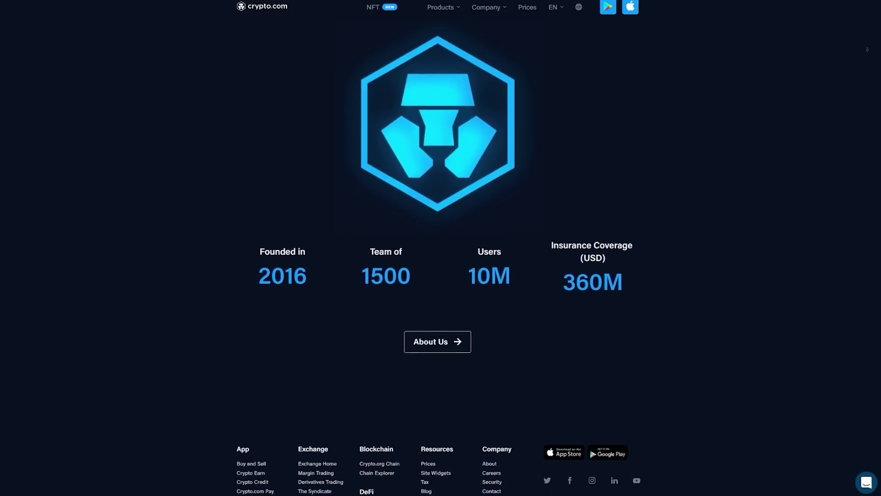
pyautogui.scroll(-4, 441, 248)
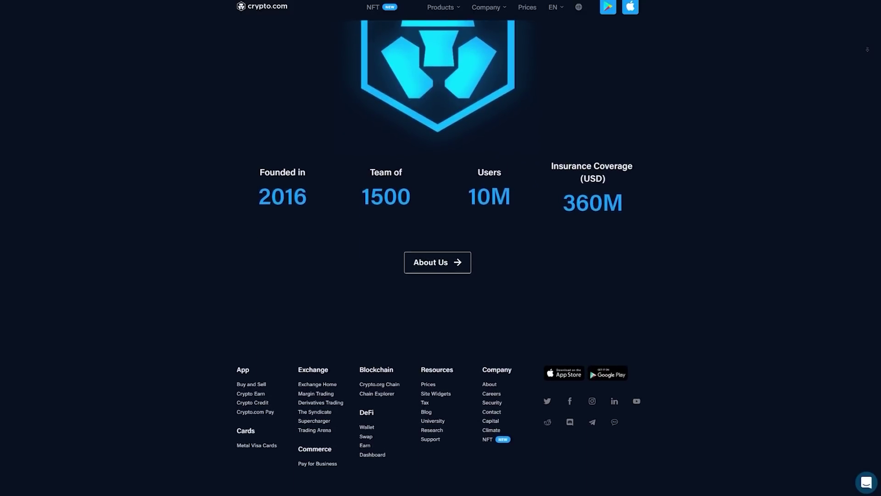
pyautogui.scroll(-1, 441, 248)
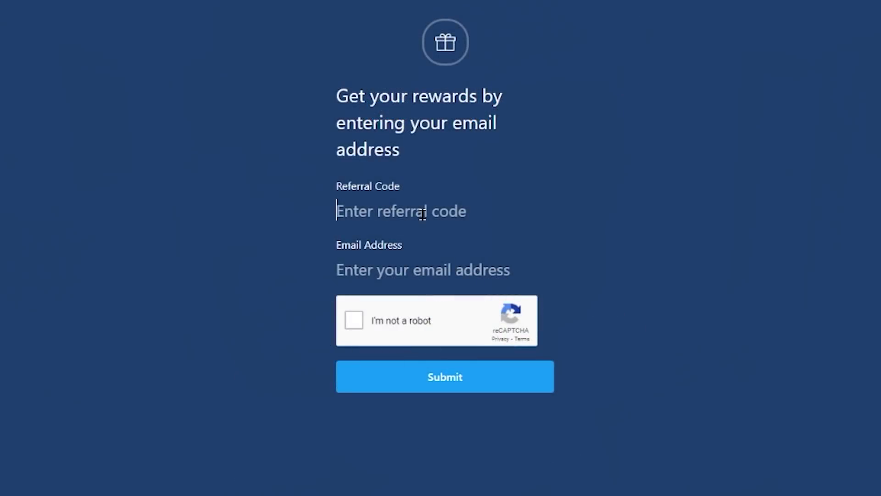
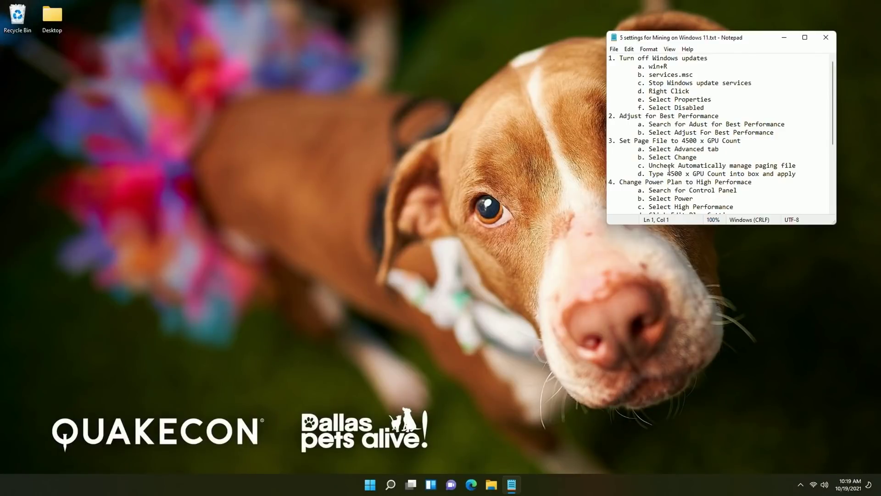
# Move the '5 settings for Mining on Windows 11' Notepad window up and to the right
pyautogui.moveTo(700, 39); pyautogui.dragTo(726, 25)
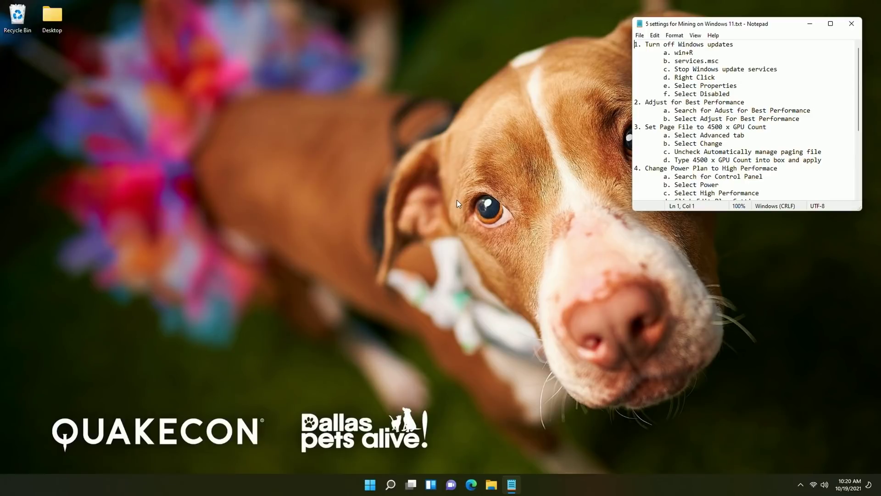
# Open the Run dialog through Windows search and run services.msc to launch Services
pyautogui.press('super+r')
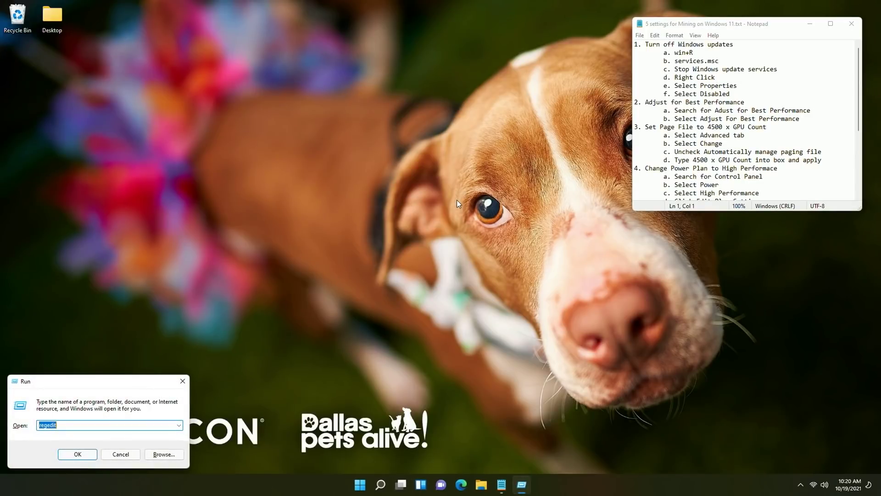
pyautogui.click(183, 381)
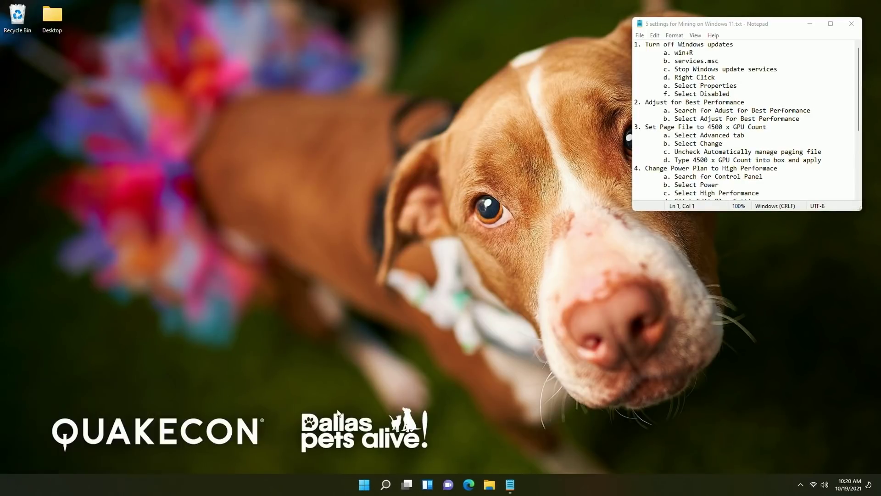
pyautogui.click(390, 486)
pyautogui.write('run')
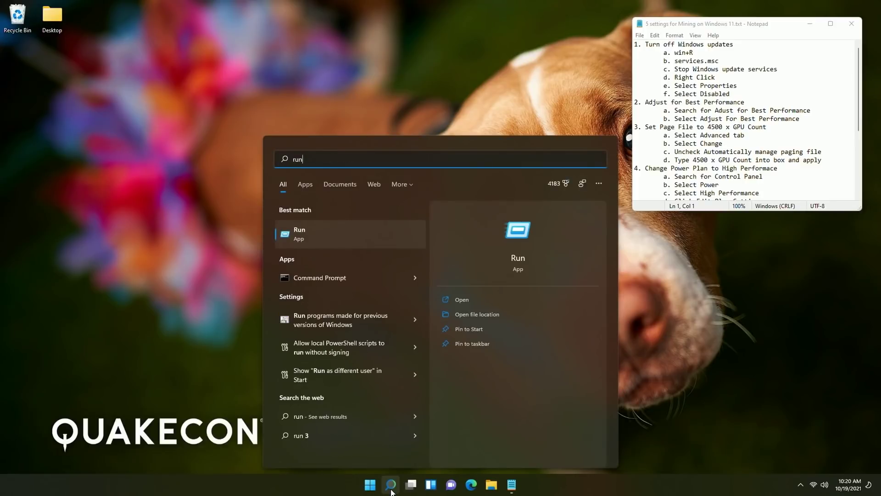
pyautogui.press('Return')
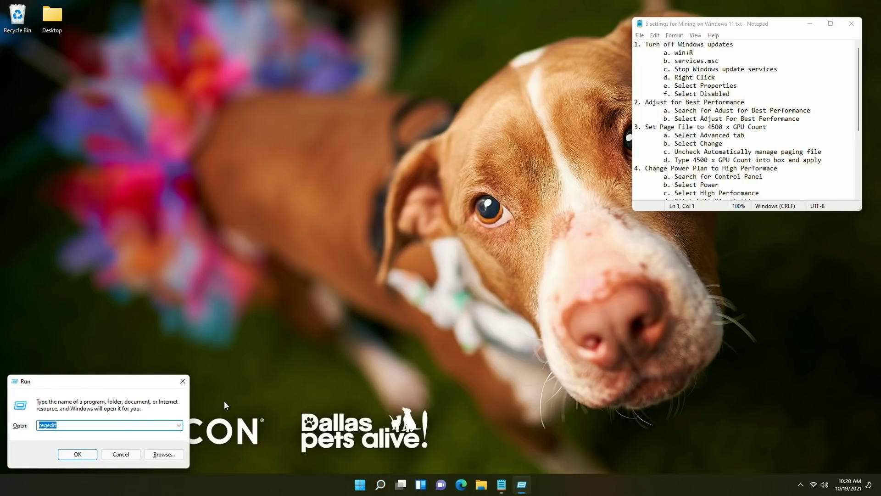
pyautogui.write('services.msc')
pyautogui.press('Return')
# Find Windows Update in the services list and stop the service
pyautogui.scroll(-1, 239, 201)
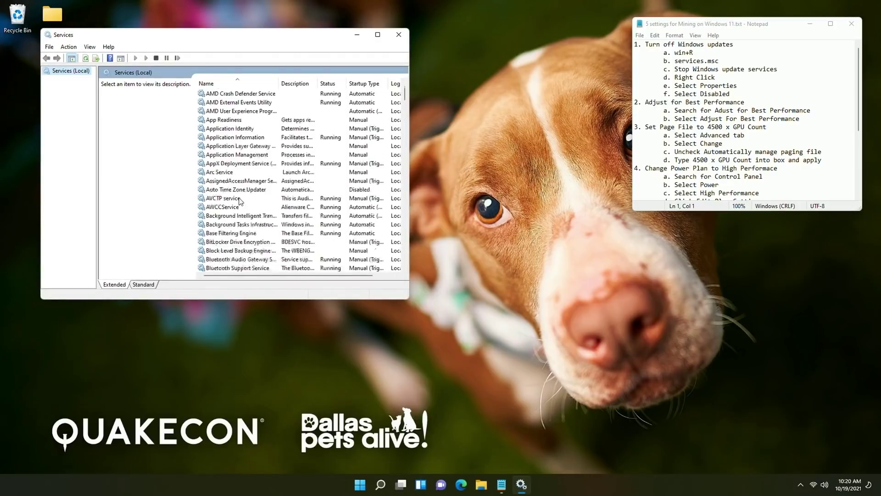
pyautogui.scroll(-18, 239, 201)
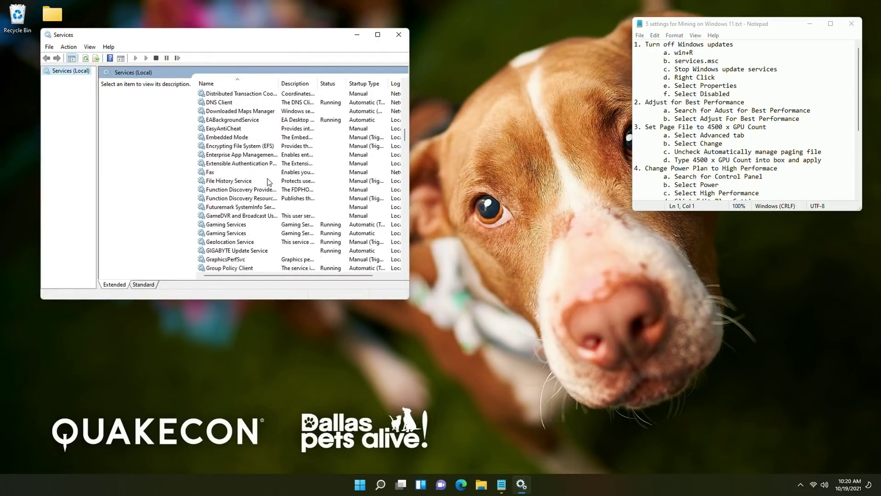
pyautogui.scroll(-20, 269, 182)
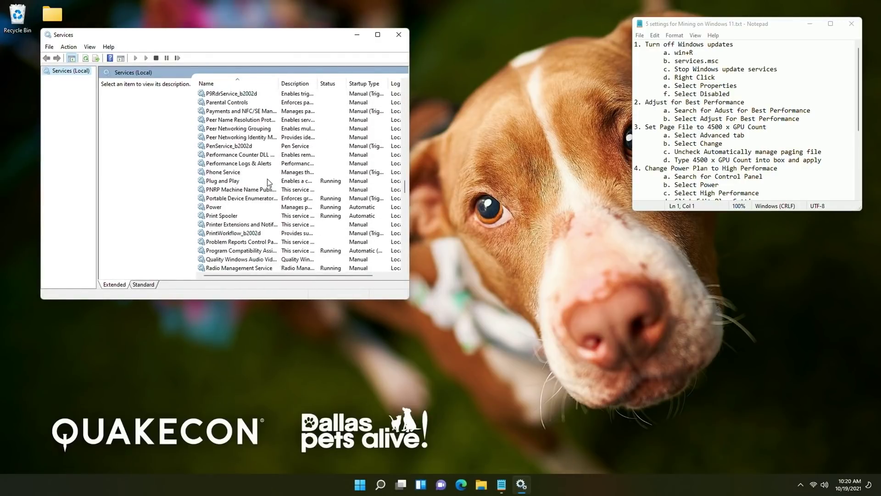
pyautogui.scroll(-20, 269, 182)
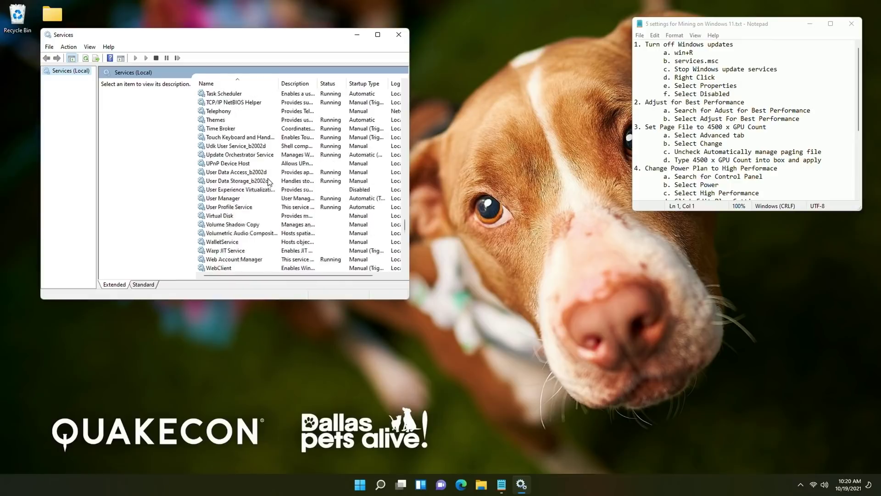
pyautogui.scroll(-11, 269, 182)
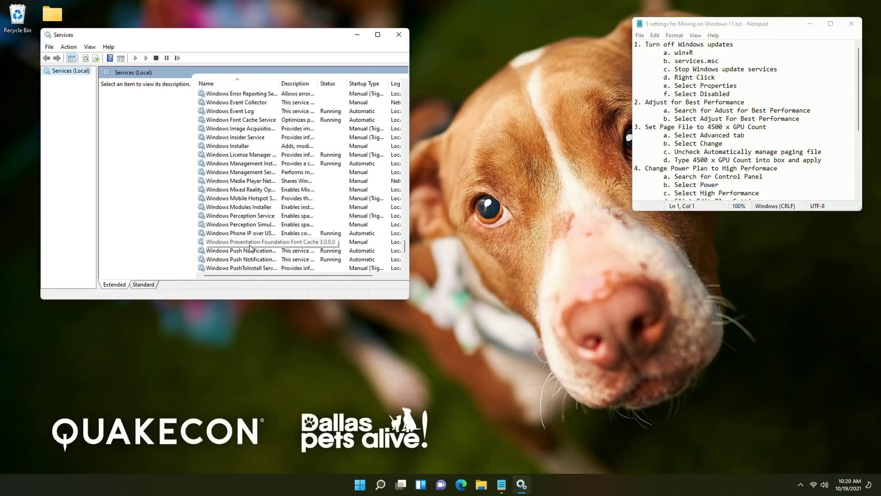
pyautogui.scroll(-4, 250, 247)
pyautogui.click(243, 207)
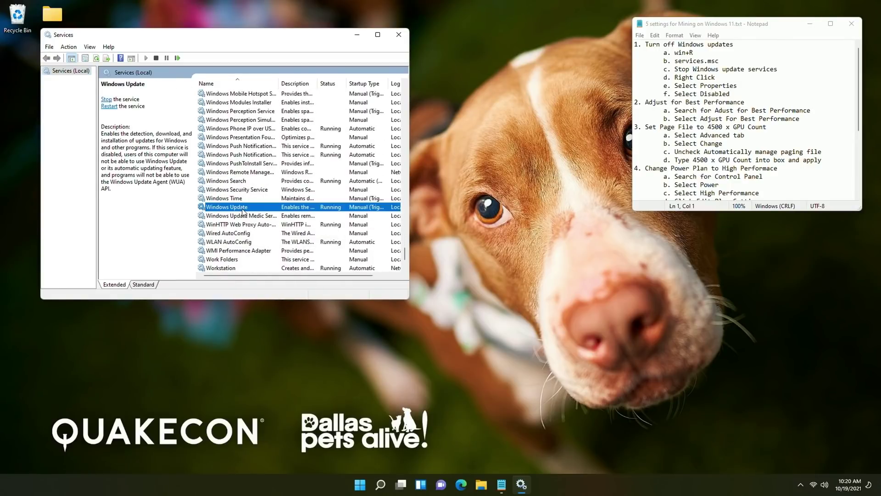
pyautogui.rightClick(242, 210)
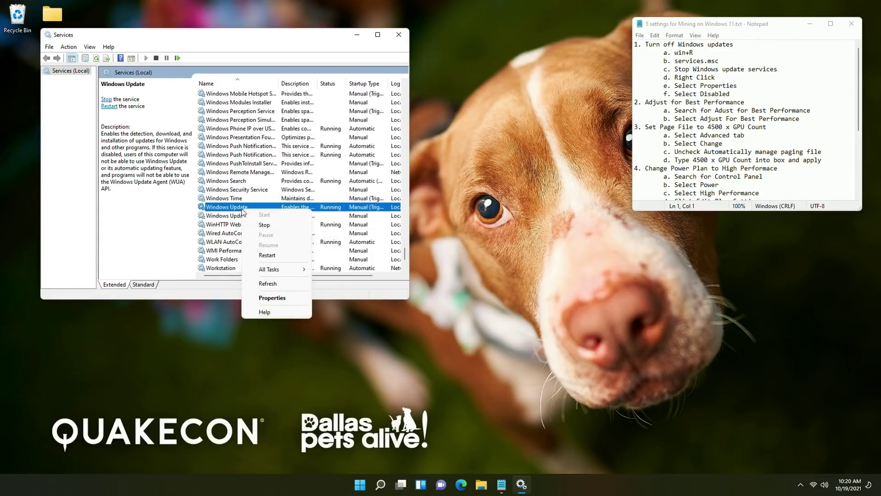
pyautogui.click(270, 227)
# Set the Windows Update startup type to Disabled in its properties and apply
pyautogui.rightClick(239, 209)
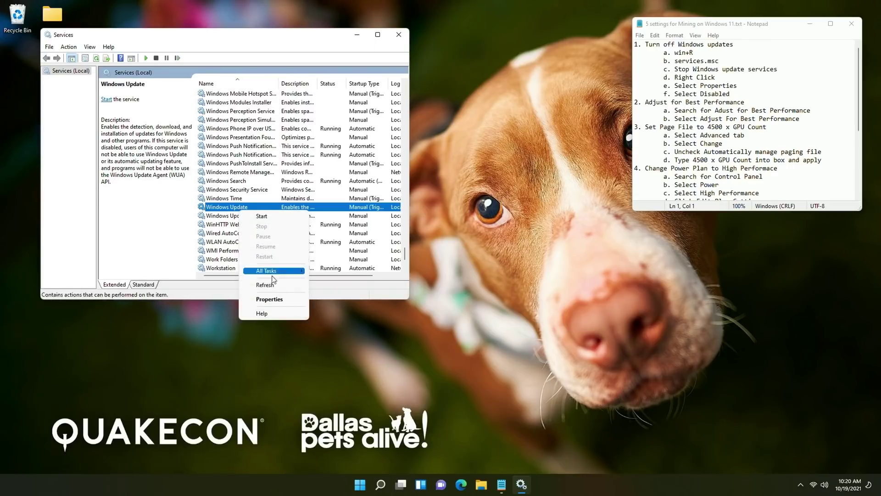
pyautogui.click(276, 300)
pyautogui.click(194, 161)
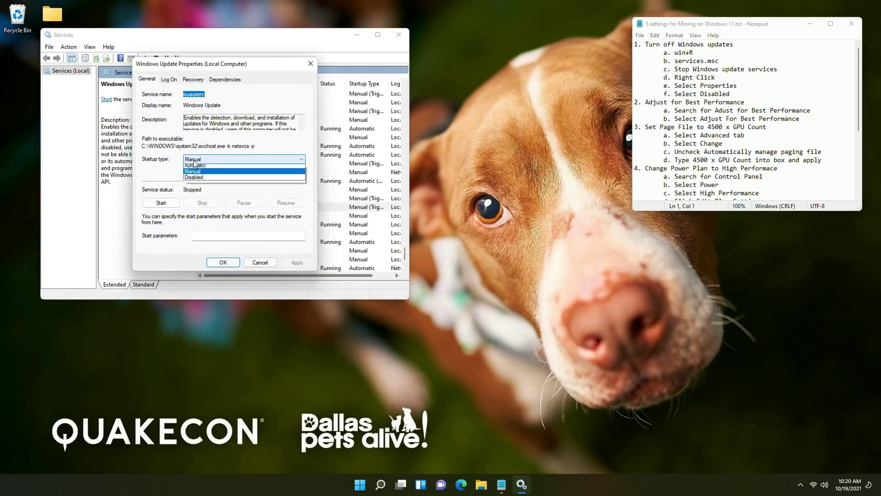
pyautogui.click(202, 193)
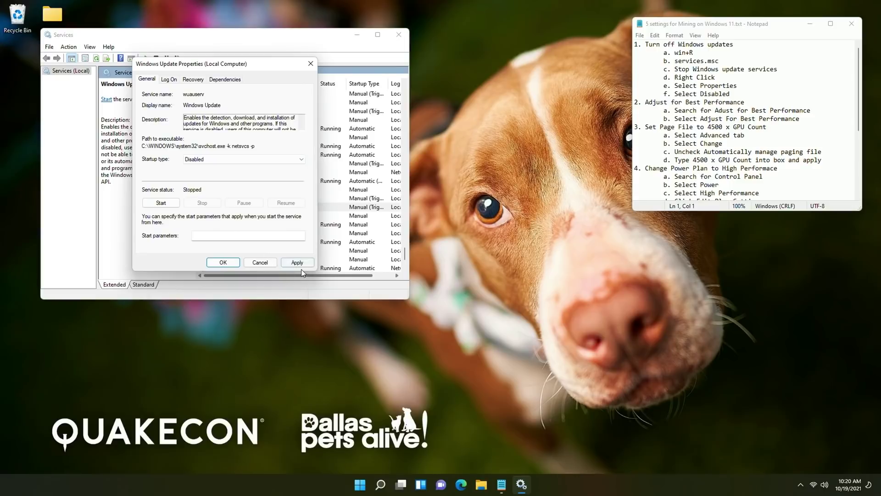
pyautogui.click(297, 263)
pyautogui.click(223, 263)
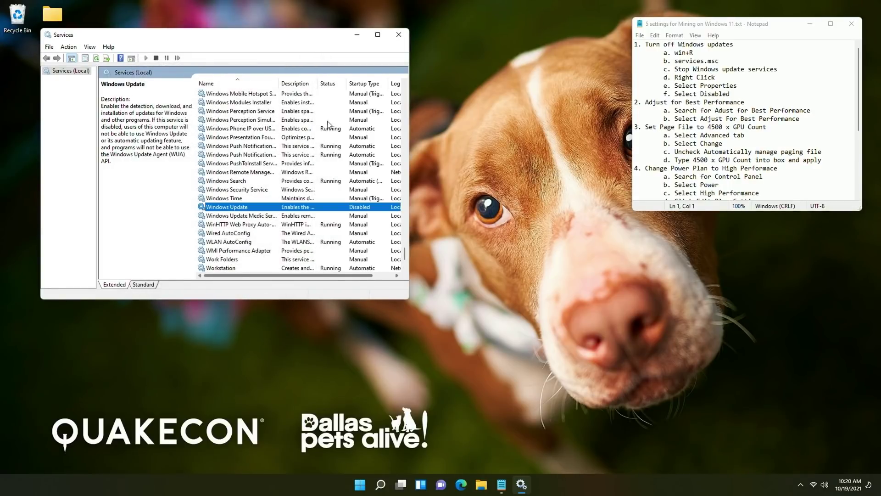
# Drag the Services window toward the centre of the screen
pyautogui.moveTo(209, 38); pyautogui.dragTo(282, 59)
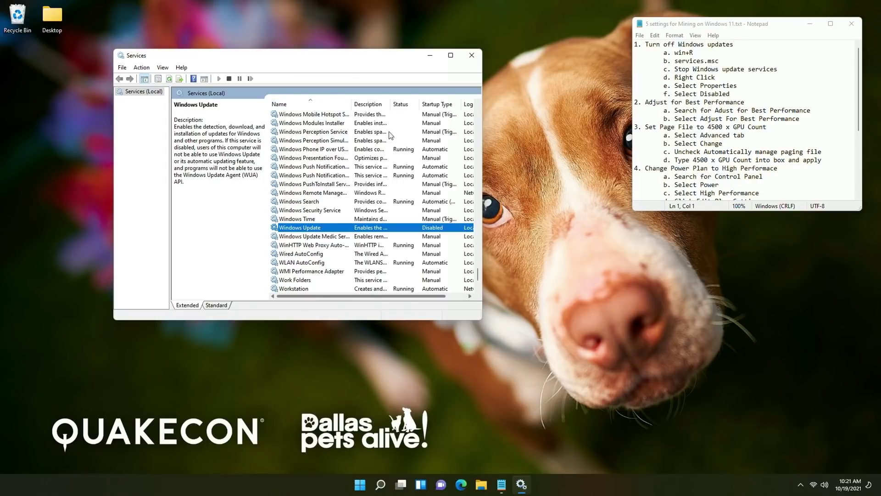
# Find Performance Options via an 'adjust' search and apply Adjust for best performance
pyautogui.click(472, 55)
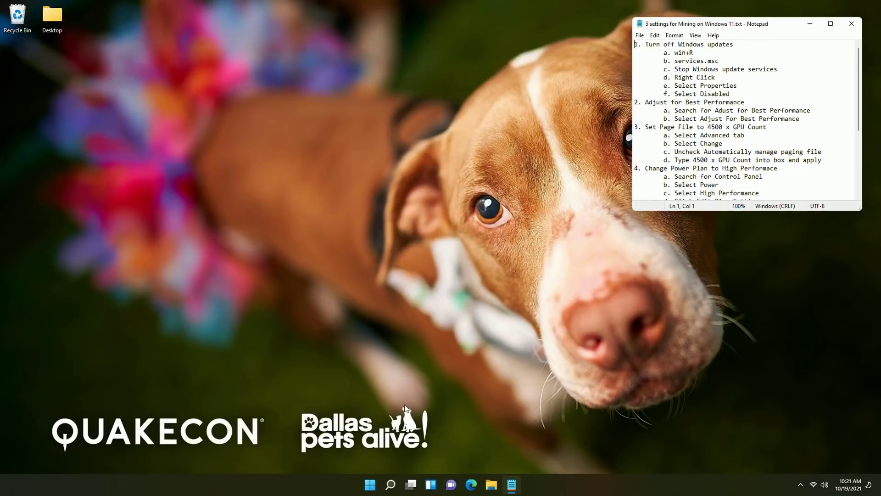
pyautogui.click(390, 484)
pyautogui.write('ad')
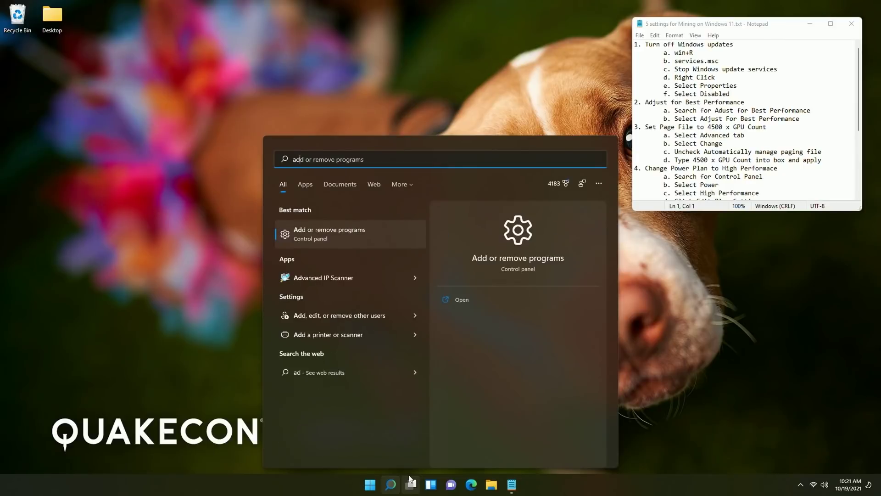
pyautogui.write('just')
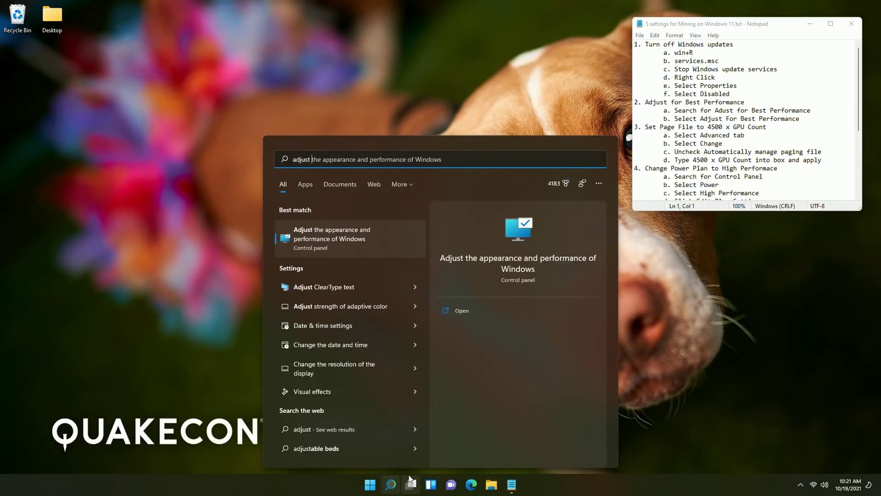
pyautogui.click(350, 247)
pyautogui.moveTo(177, 117); pyautogui.dragTo(390, 90)
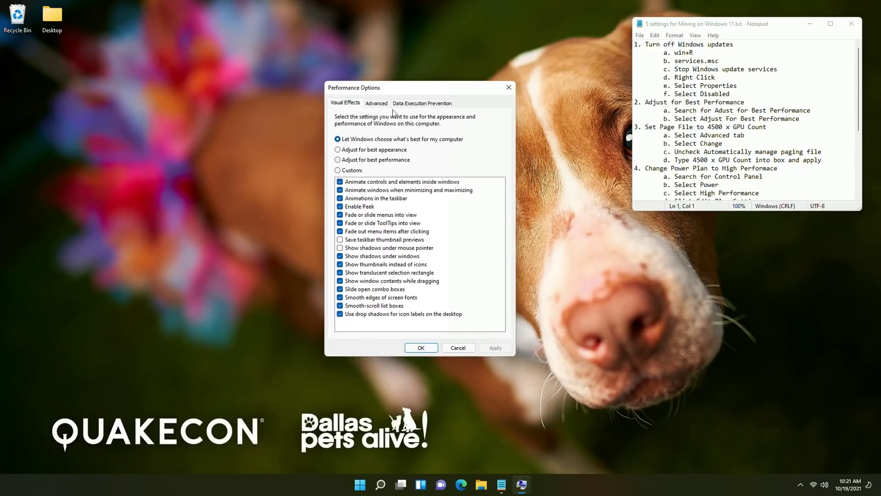
pyautogui.click(365, 161)
pyautogui.click(498, 349)
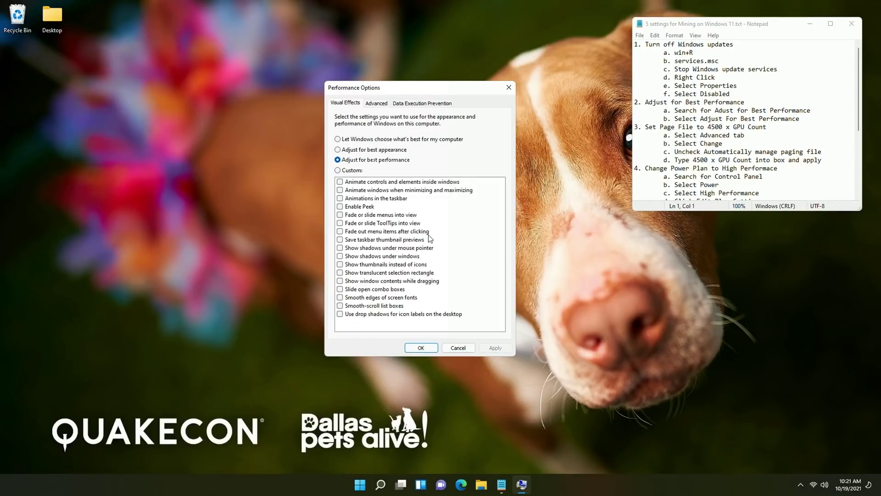
# Show the Advanced tab of Performance Options, with its 4864 MB total paging file
pyautogui.moveTo(385, 93); pyautogui.dragTo(401, 97)
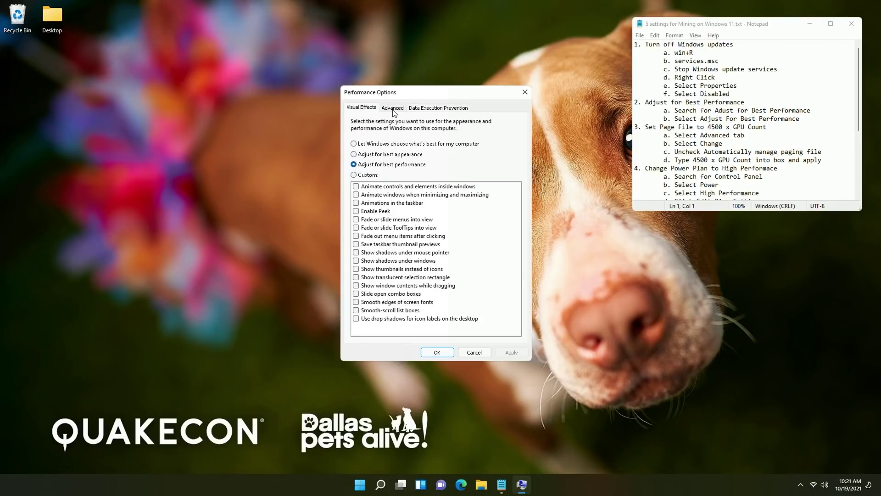
pyautogui.click(393, 110)
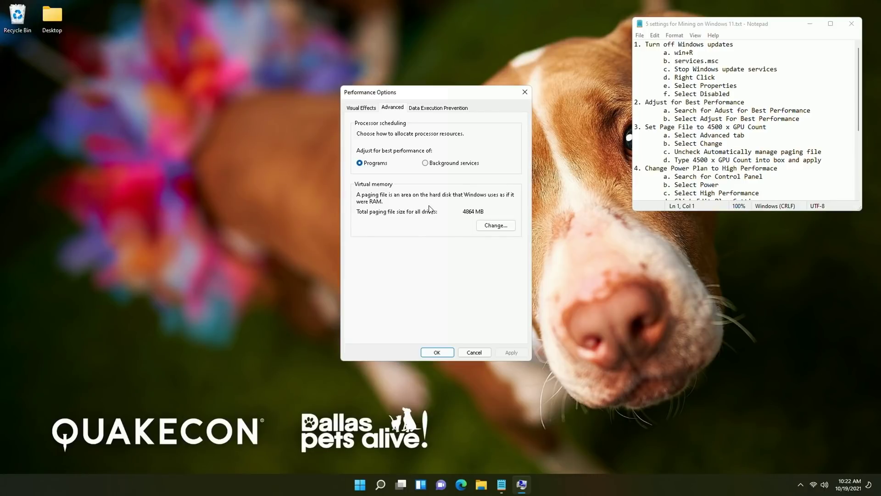
# In Virtual Memory, turn off automatic paging file management and choose Custom size
pyautogui.click(485, 225)
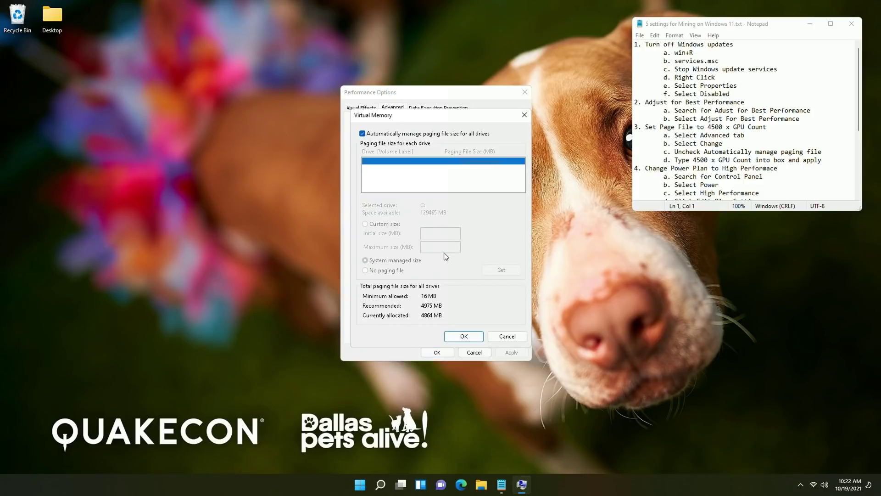
pyautogui.click(524, 115)
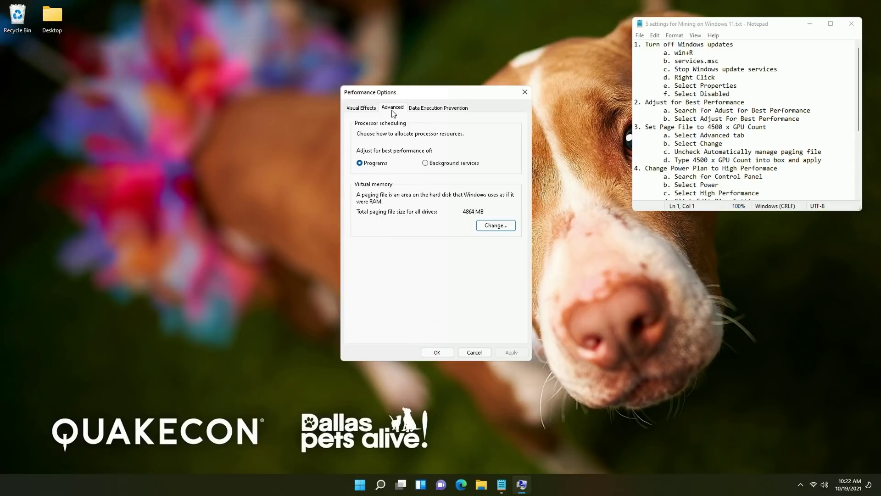
pyautogui.click(496, 226)
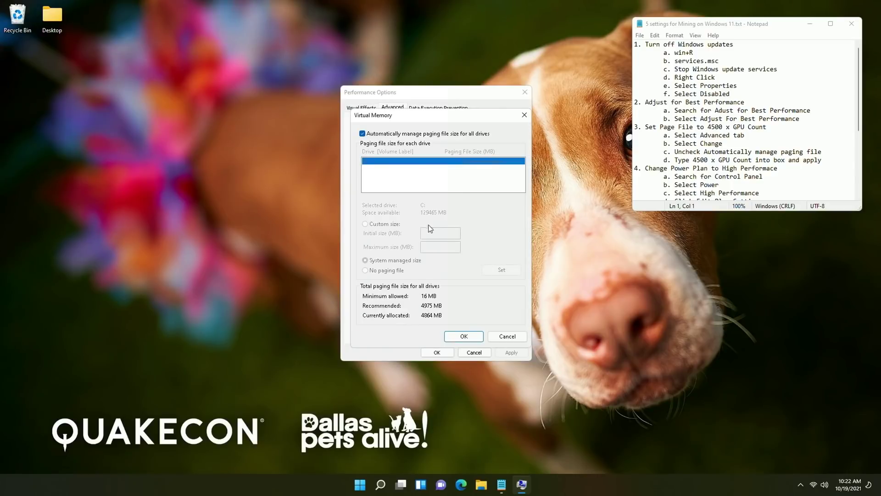
pyautogui.click(362, 134)
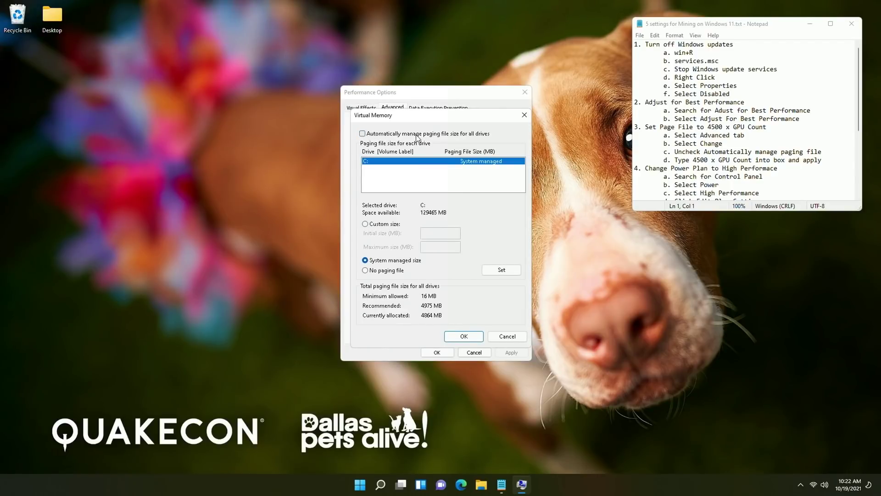
pyautogui.click(385, 225)
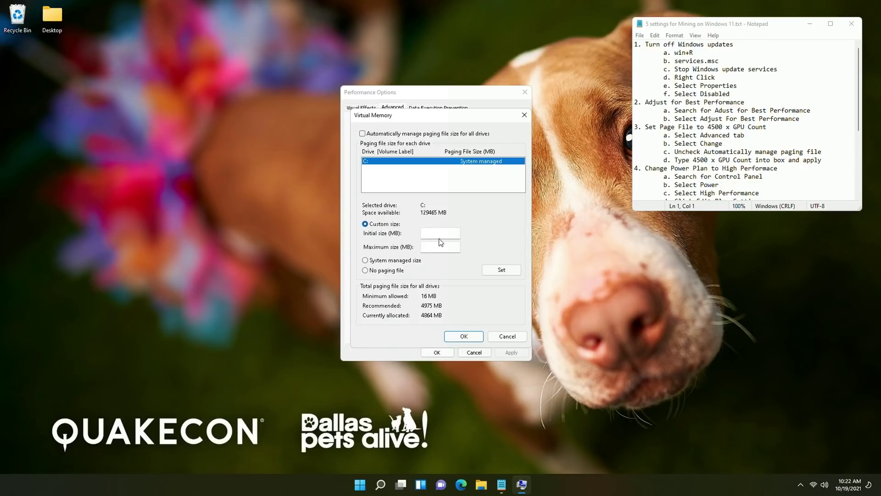
# Give drive C: a 9000 MB initial and maximum paging file, acknowledge the restart, and apply
pyautogui.click(440, 235)
pyautogui.write('9000')
pyautogui.press('Tab')
pyautogui.write('9000')
pyautogui.click(497, 274)
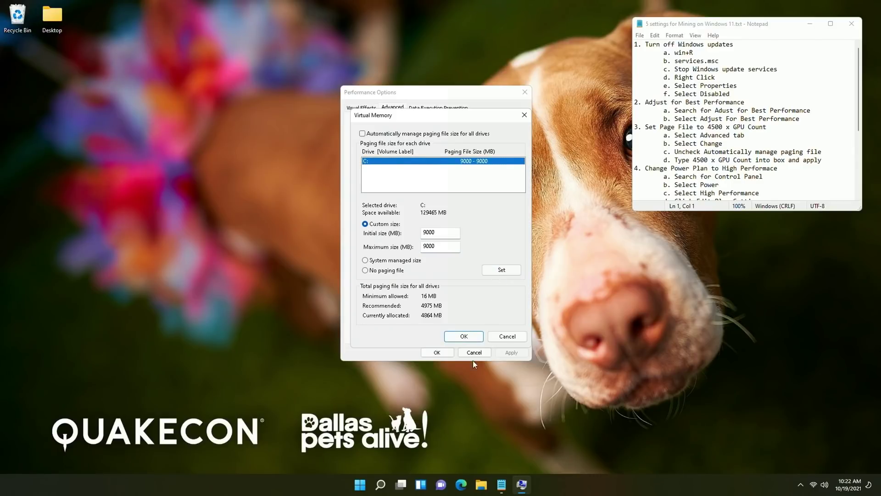
pyautogui.click(467, 338)
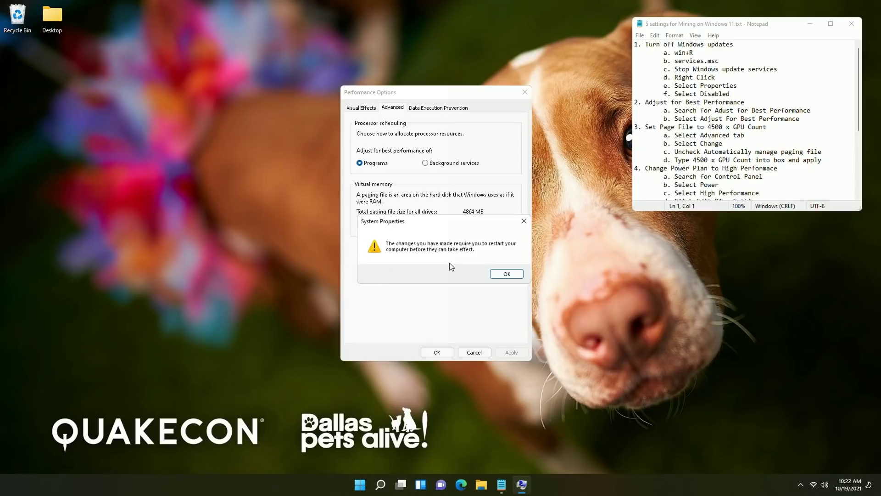
pyautogui.click(506, 274)
pyautogui.click(501, 352)
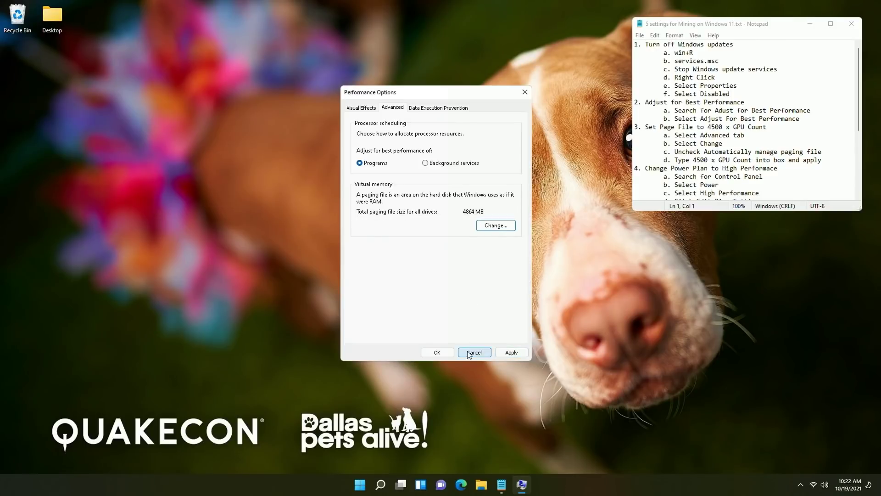
# Close Performance Options with OK and dismiss the taskbar's quick system tools menu
pyautogui.click(439, 352)
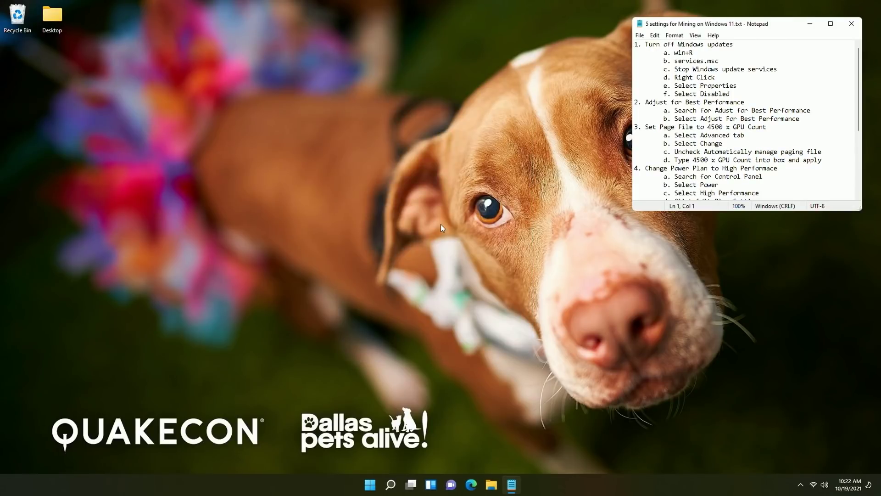
pyautogui.scroll(-2, 717, 107)
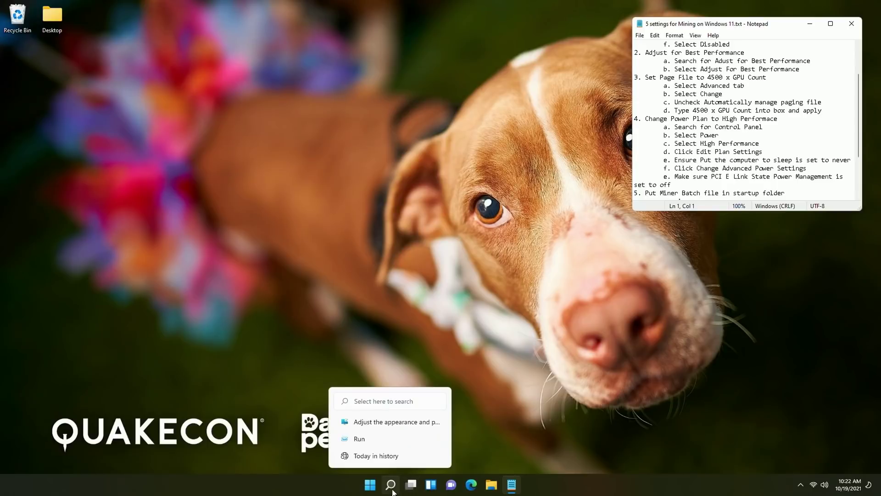
pyautogui.click(372, 487)
pyautogui.rightClick(375, 487)
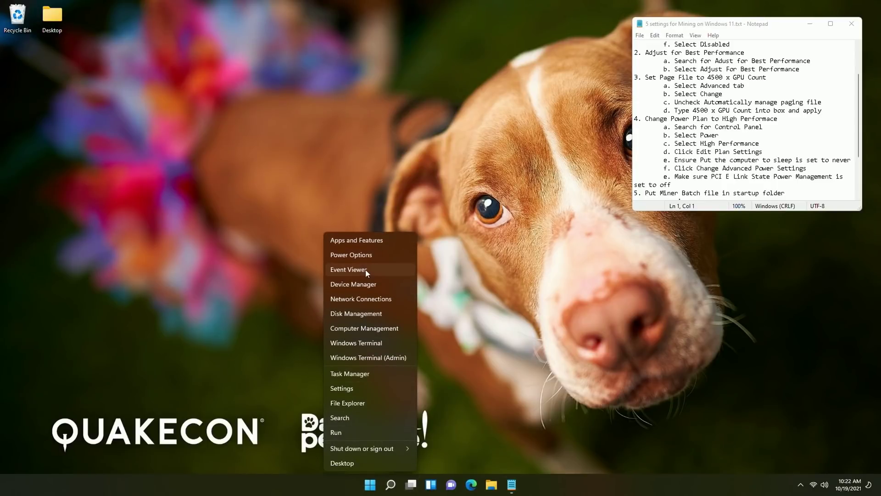
pyautogui.click(390, 487)
# Open Control Panel from a 'control' search, then move and shrink its window
pyautogui.click(390, 486)
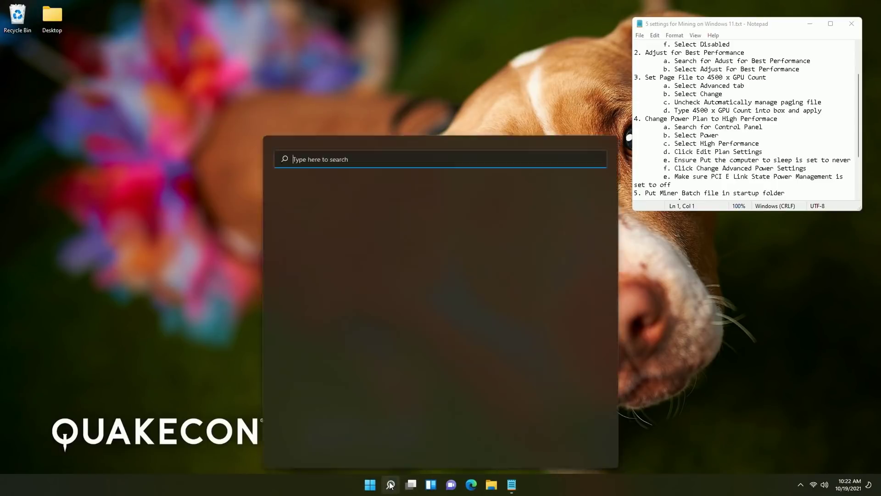
pyautogui.write('control')
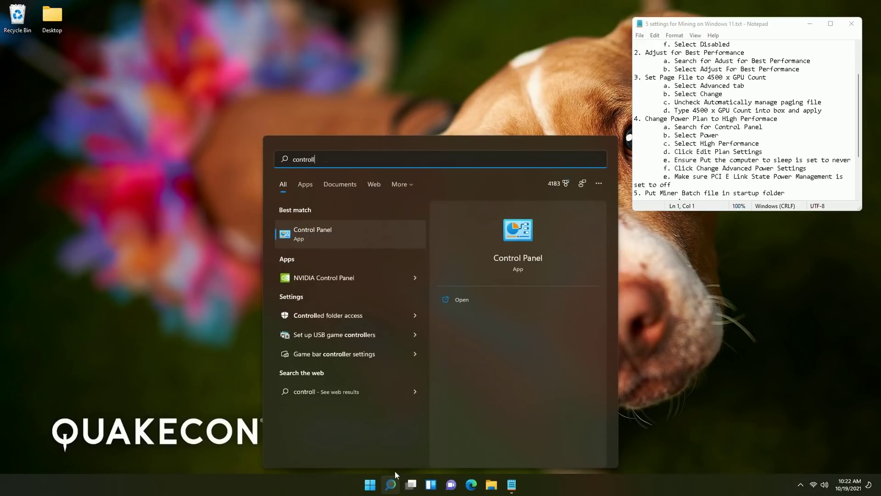
pyautogui.press('Return')
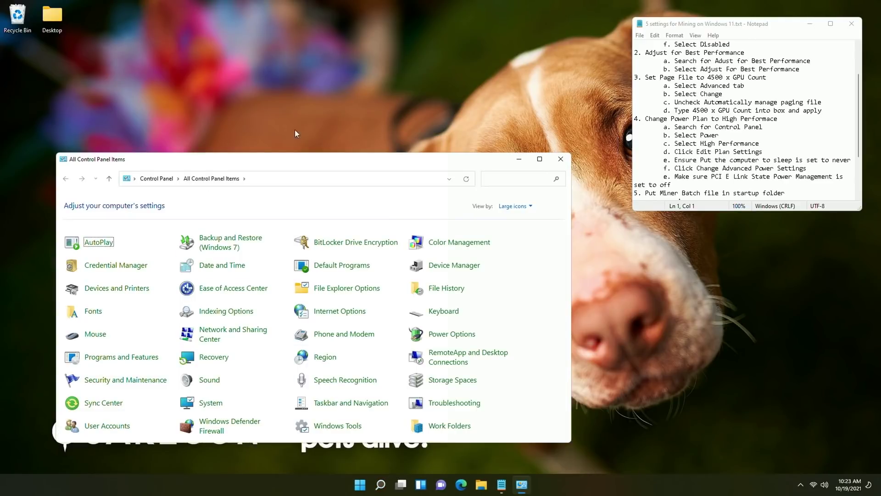
pyautogui.moveTo(293, 164); pyautogui.dragTo(349, 114)
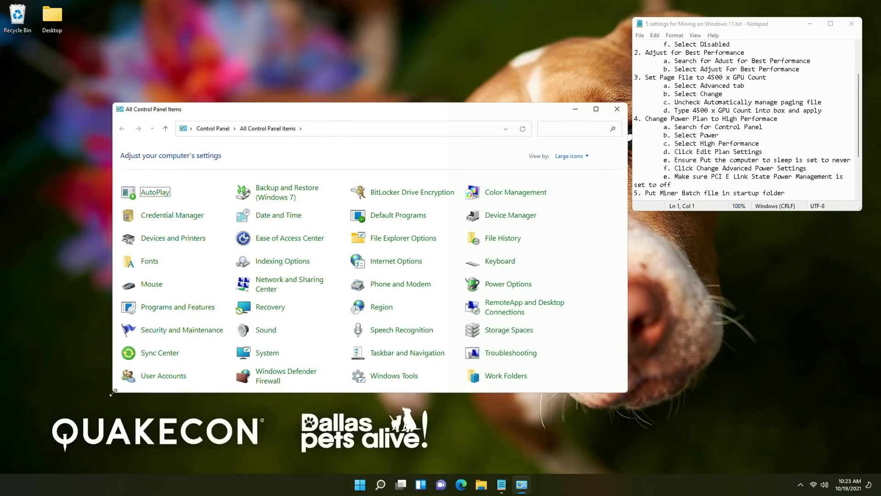
pyautogui.moveTo(114, 391); pyautogui.dragTo(212, 419)
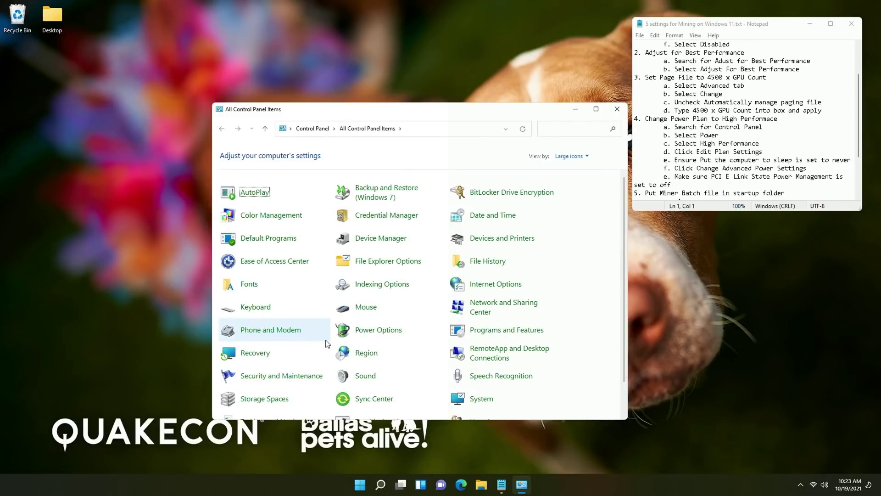
# In Power Options, activate the hidden High performance plan and open its plan settings
pyautogui.click(377, 337)
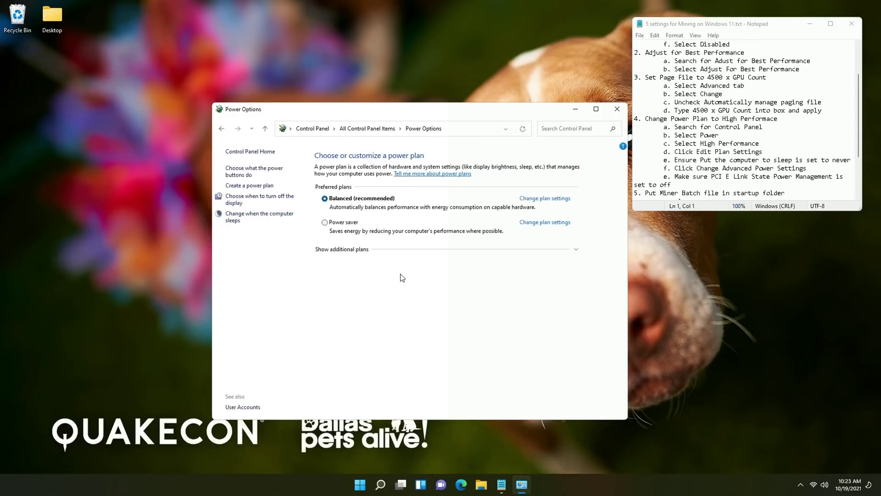
pyautogui.click(350, 250)
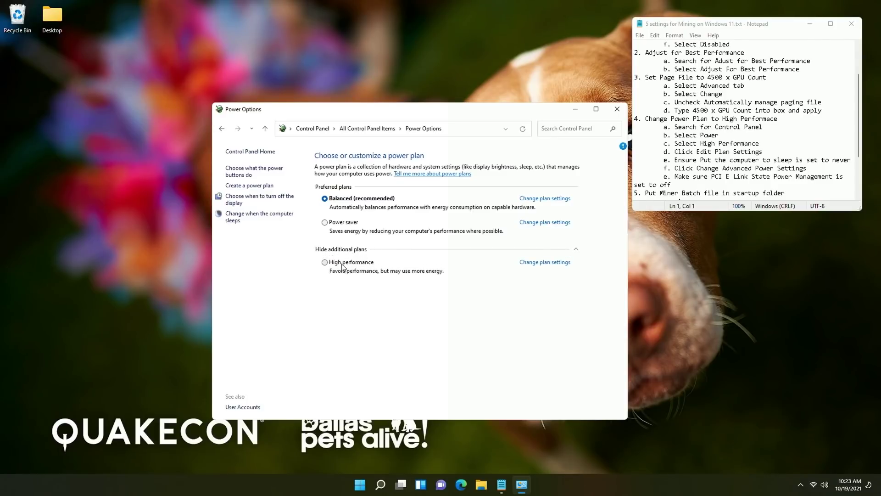
pyautogui.click(325, 262)
pyautogui.click(536, 264)
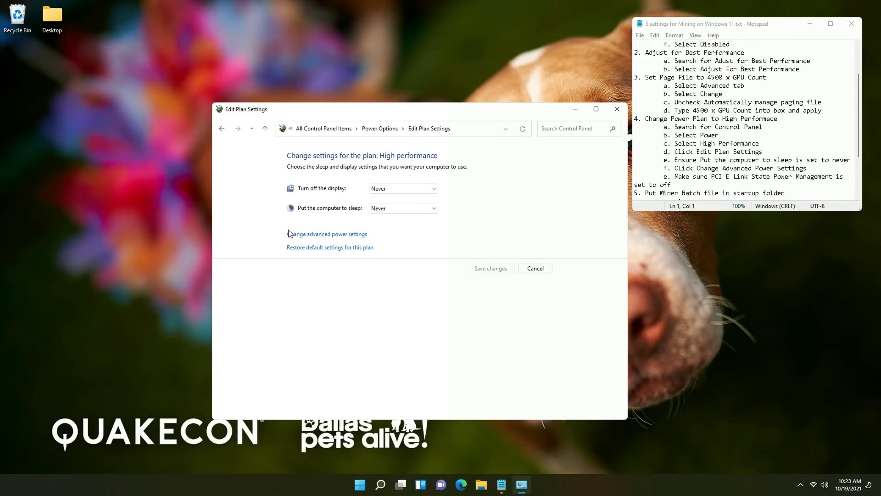
# In advanced power settings, confirm PCI Express Link State Power Management is Off, then press OK
pyautogui.click(314, 239)
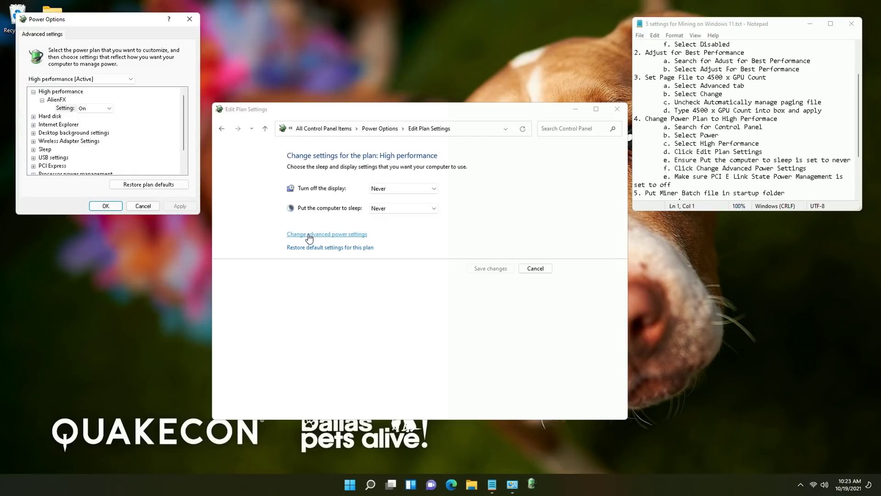
pyautogui.moveTo(91, 23); pyautogui.dragTo(236, 48)
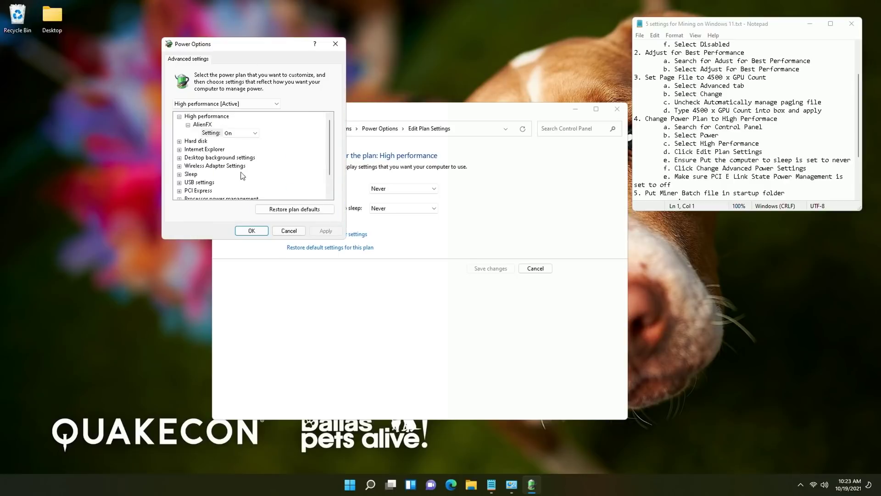
pyautogui.scroll(-1, 204, 171)
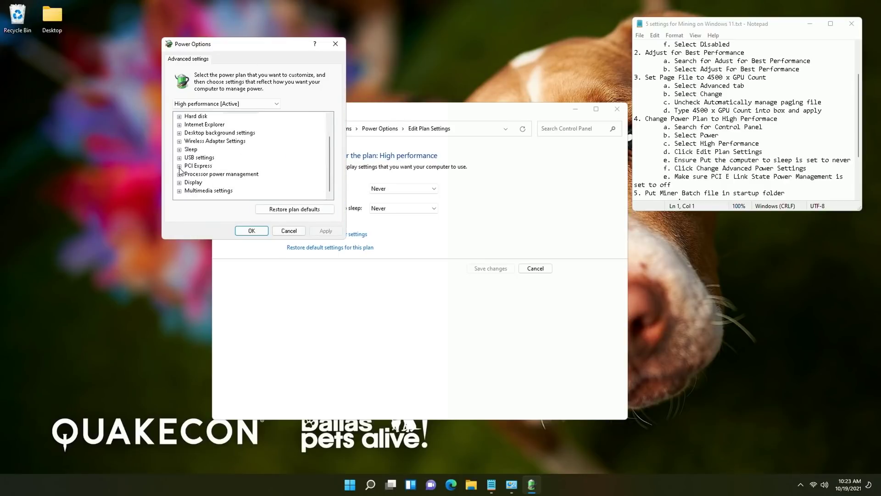
pyautogui.click(180, 167)
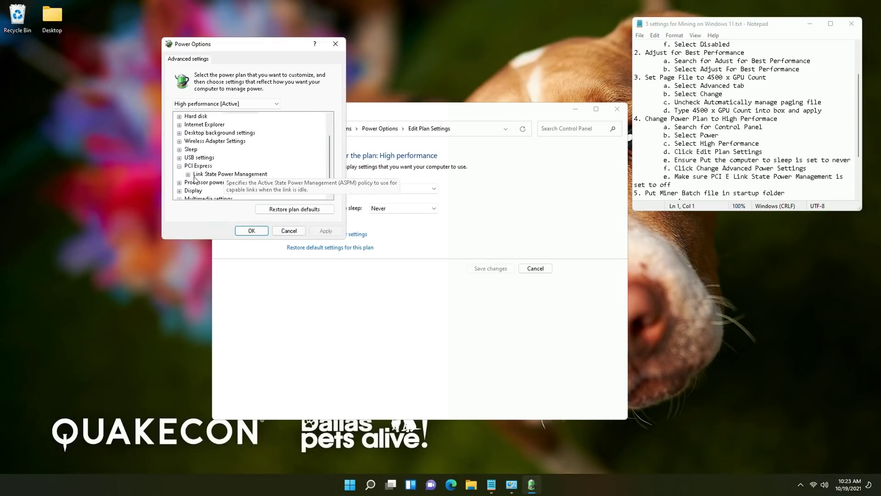
pyautogui.click(188, 175)
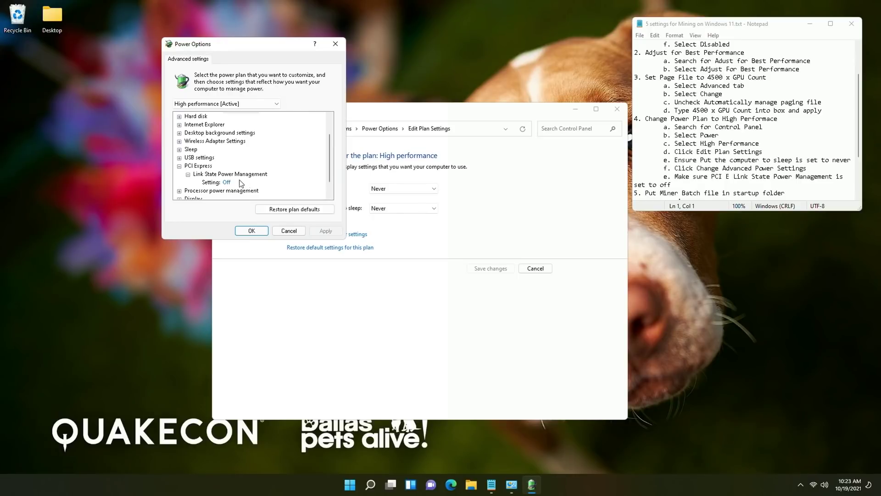
pyautogui.click(251, 231)
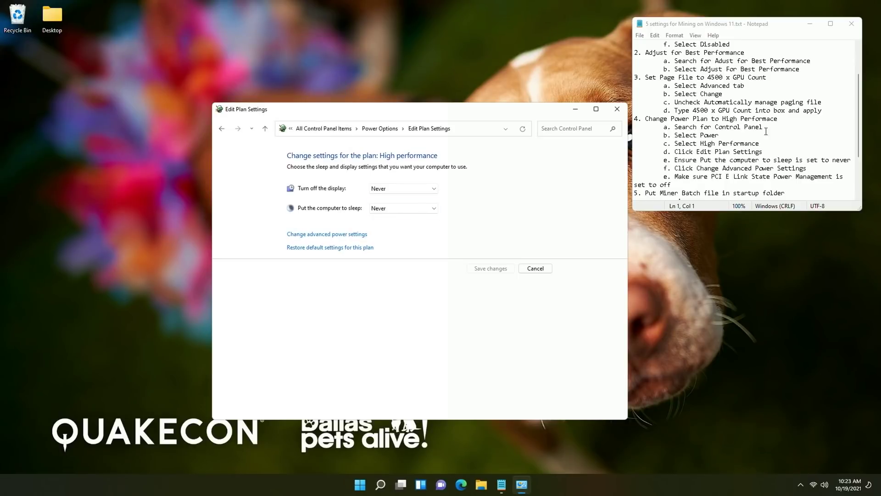
# Close the High performance Edit Plan Settings window, leaving only the Notepad checklist
pyautogui.scroll(-3, 748, 149)
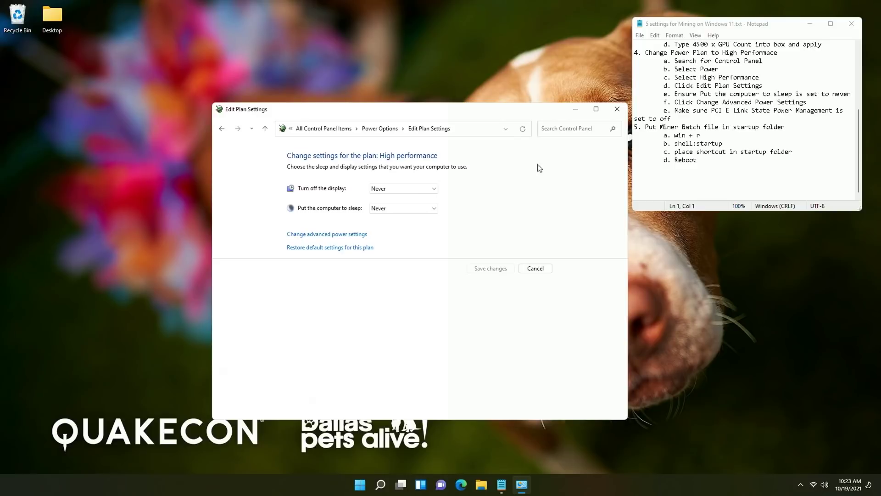
pyautogui.click(617, 109)
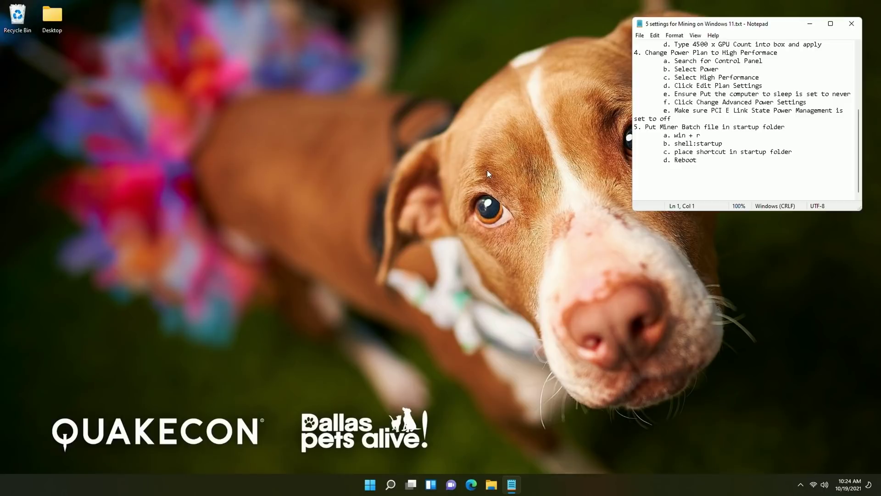
# Run shell:startup from the Run box to open the empty Startup folder
pyautogui.press('super+r')
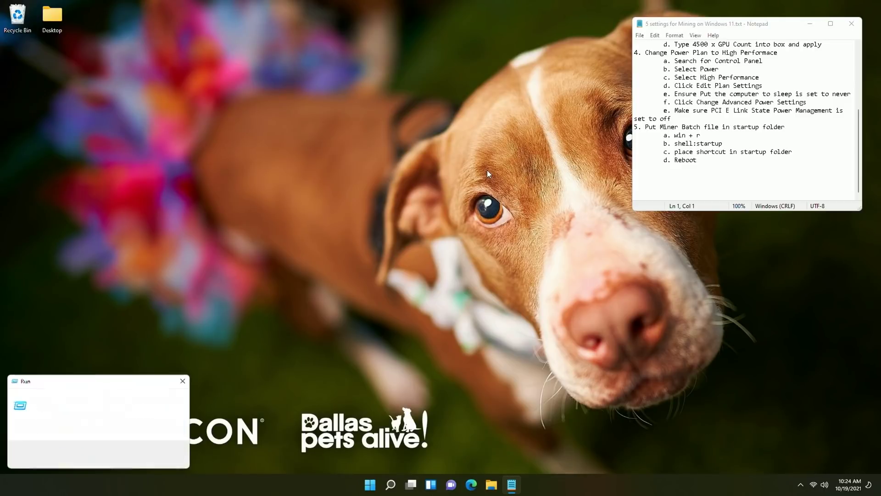
pyautogui.click(385, 486)
pyautogui.write('run')
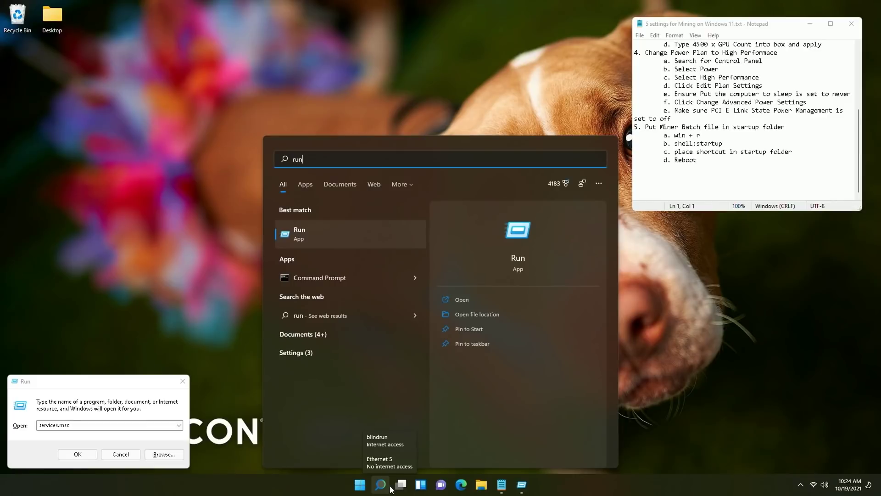
pyautogui.click(390, 488)
pyautogui.moveTo(108, 384); pyautogui.dragTo(419, 155)
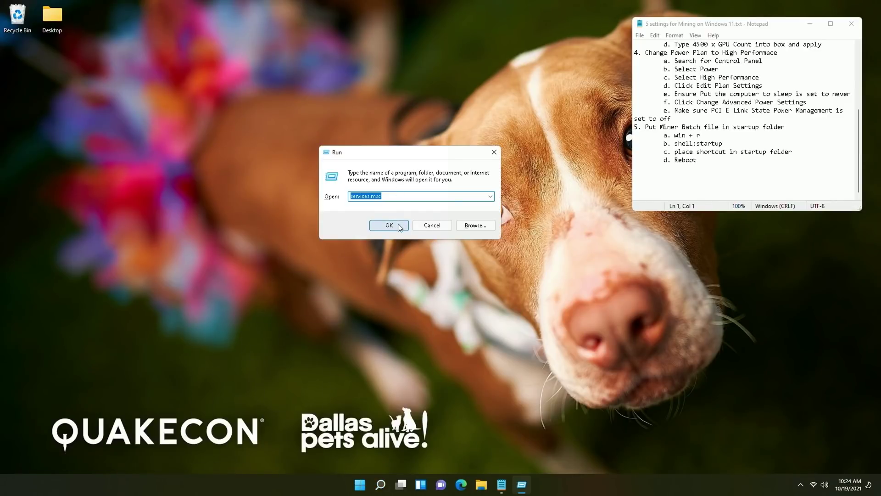
pyautogui.write('shell:startup')
pyautogui.press('Return')
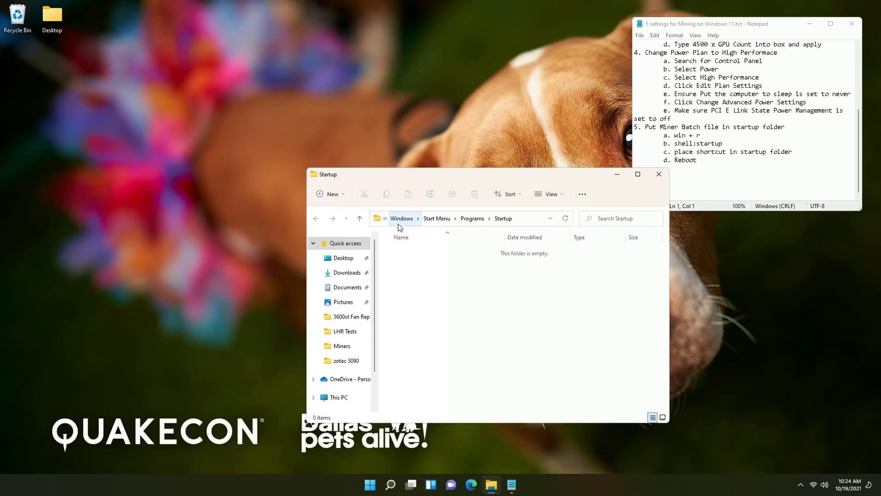
pyautogui.moveTo(440, 173); pyautogui.dragTo(352, 115)
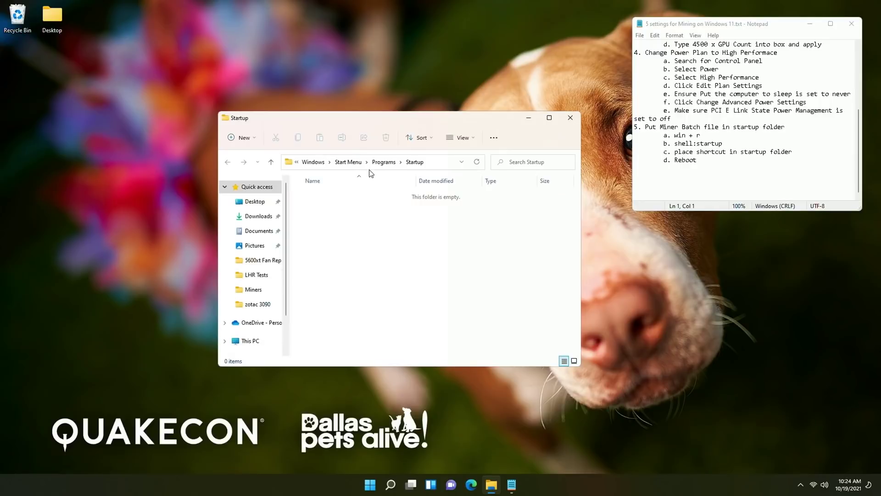
# Open a second File Explorer window beside the Startup folder window
pyautogui.click(439, 164)
pyautogui.click(474, 252)
pyautogui.click(492, 486)
pyautogui.rightClick(491, 486)
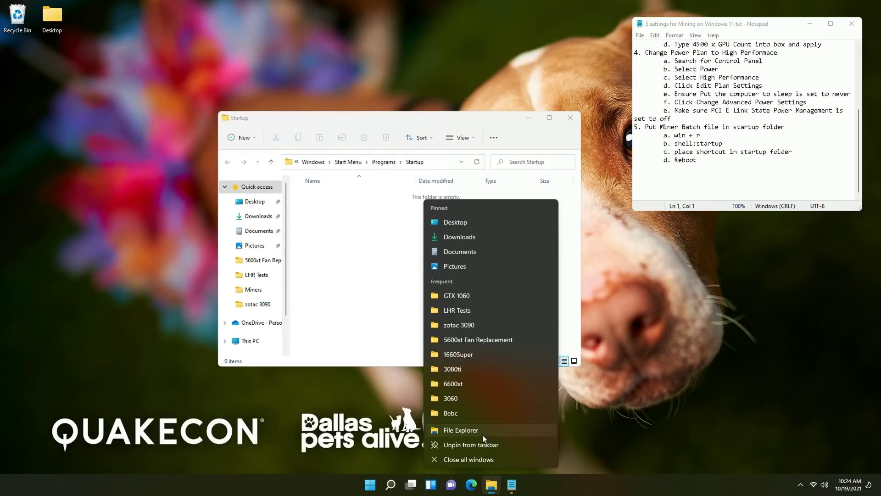
pyautogui.click(462, 436)
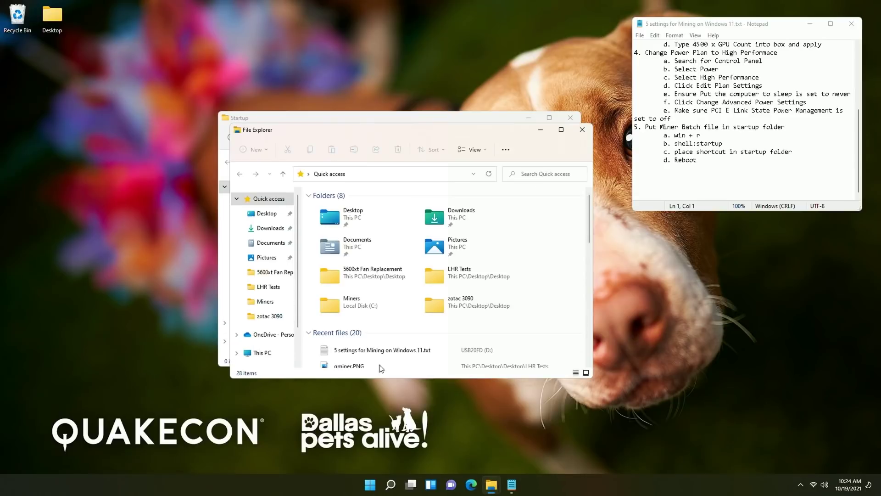
pyautogui.moveTo(318, 134); pyautogui.dragTo(420, 128)
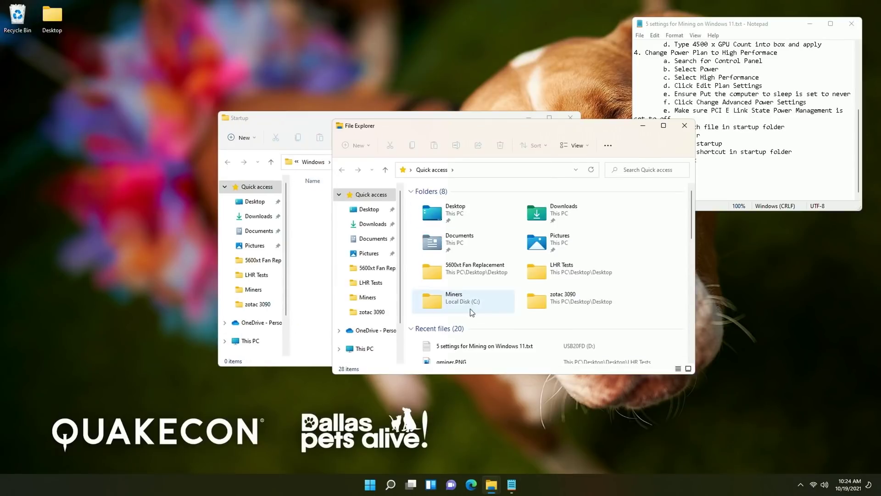
# Navigate to C:\Miners\lolMiner_v1.33_Win64\1.33 in the new Explorer window
pyautogui.scroll(-2, 367, 275)
pyautogui.click(372, 302)
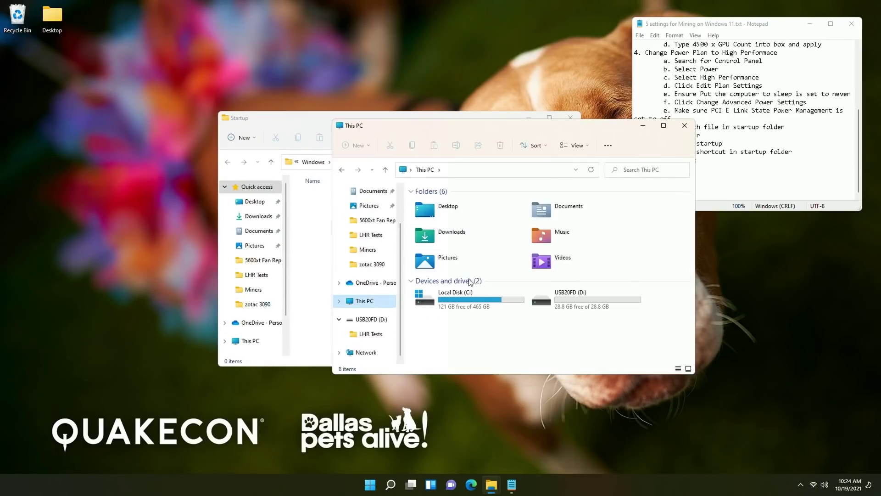
pyautogui.doubleClick(472, 303)
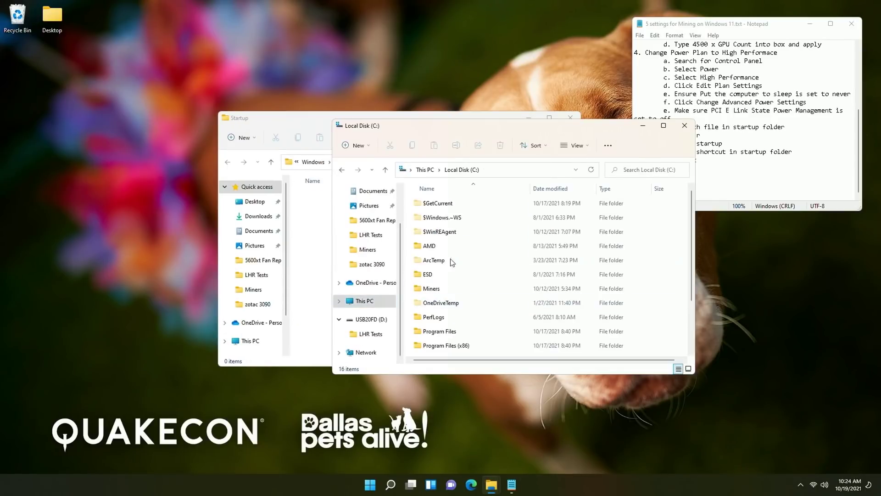
pyautogui.doubleClick(442, 288)
pyautogui.click(442, 234)
pyautogui.doubleClick(442, 234)
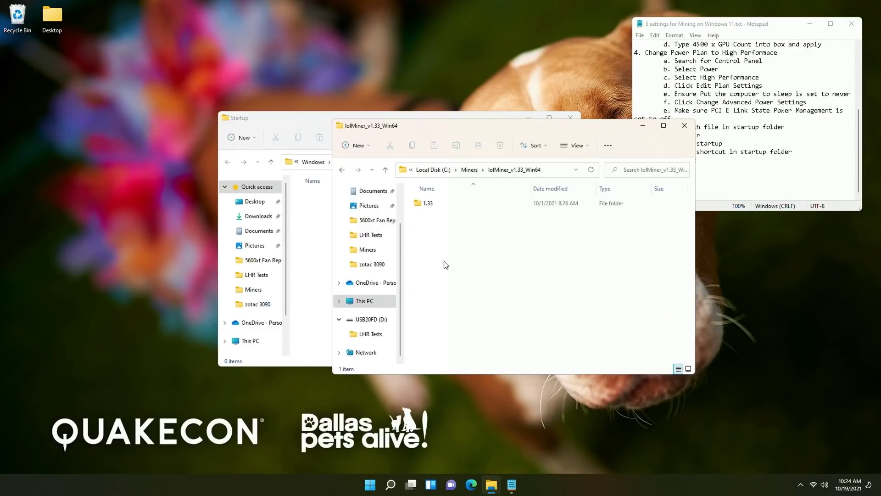
pyautogui.doubleClick(429, 203)
# Create a shortcut to mine_eth.bat via Show more options > Create shortcut
pyautogui.scroll(-3, 444, 278)
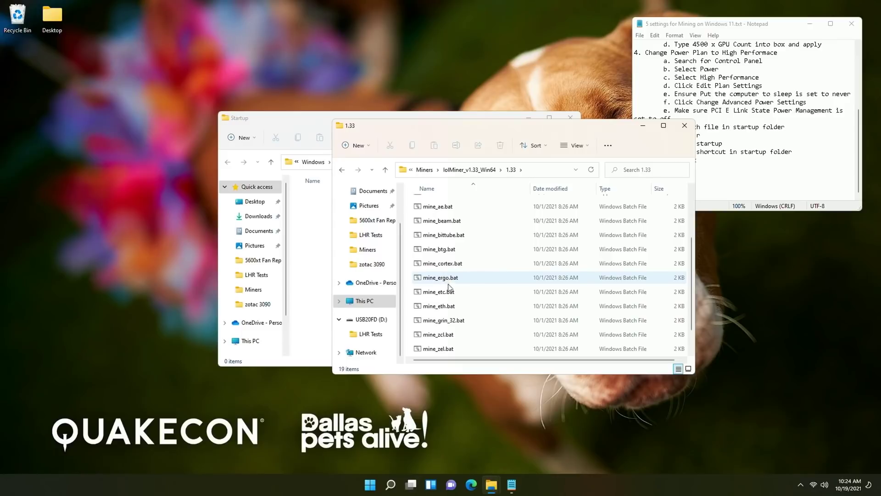
pyautogui.rightClick(448, 308)
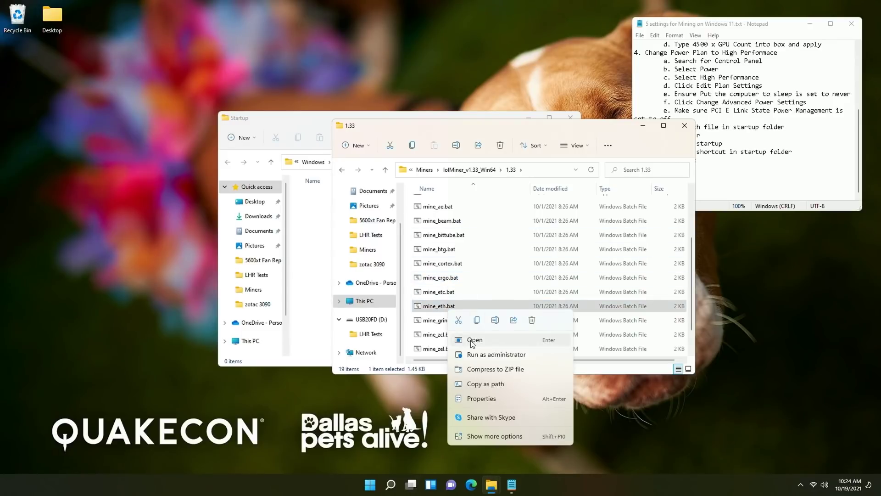
pyautogui.click(486, 437)
pyautogui.click(477, 268)
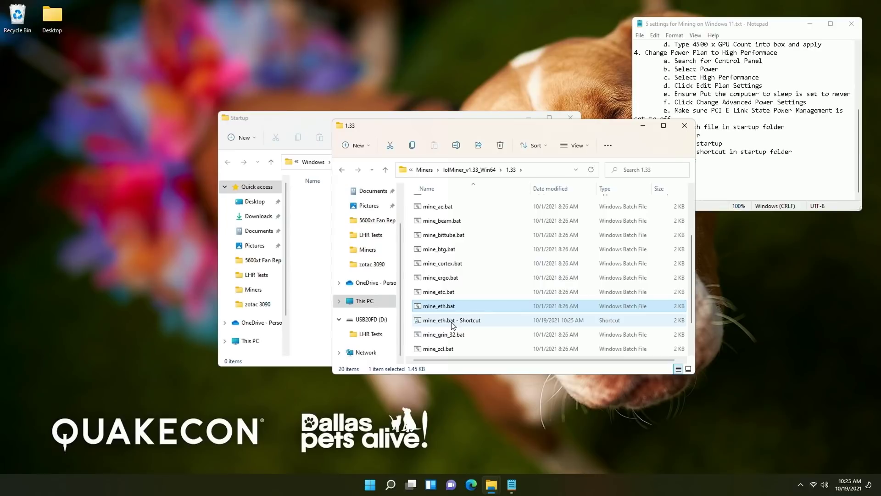
# Move the mine_eth.bat shortcut into Startup, restart Windows, and sign back in with the password
pyautogui.moveTo(453, 322); pyautogui.dragTo(305, 233)
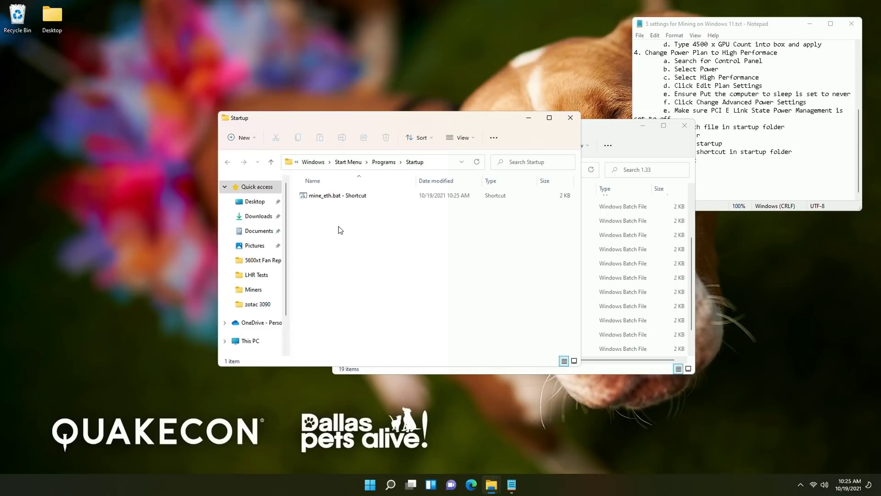
pyautogui.click(370, 484)
pyautogui.click(558, 455)
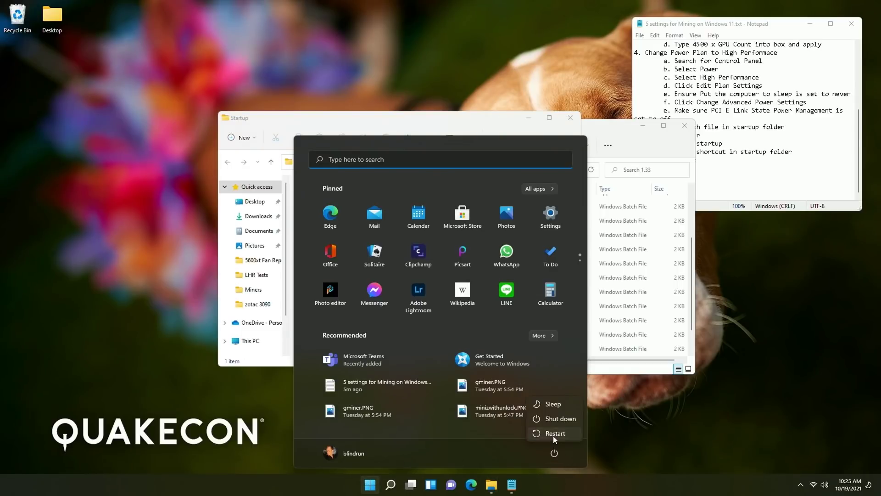
pyautogui.click(553, 437)
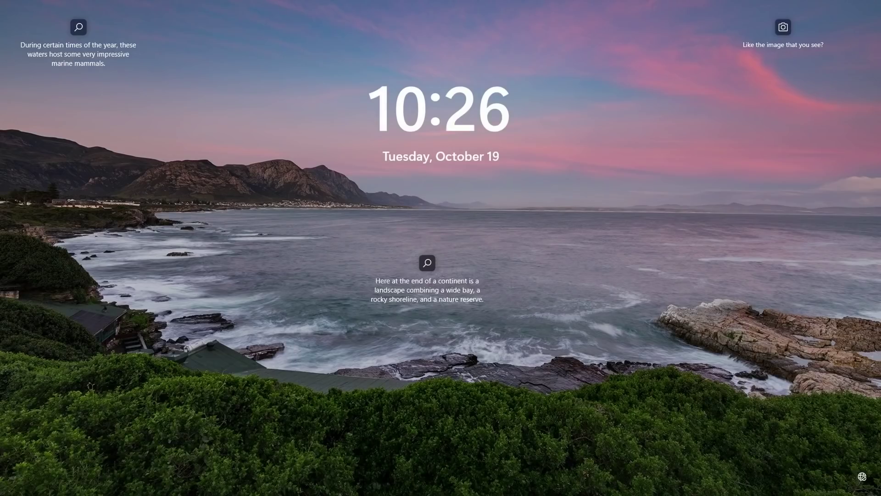
pyautogui.press('space')
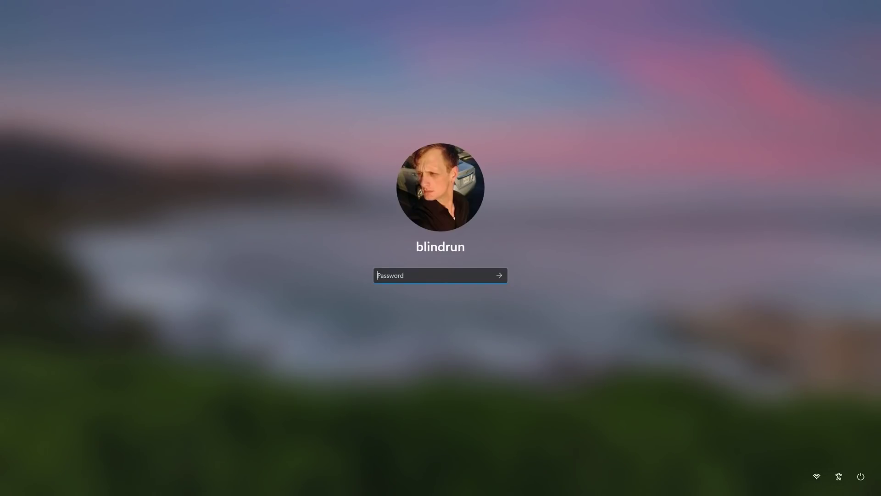
pyautogui.write('****')
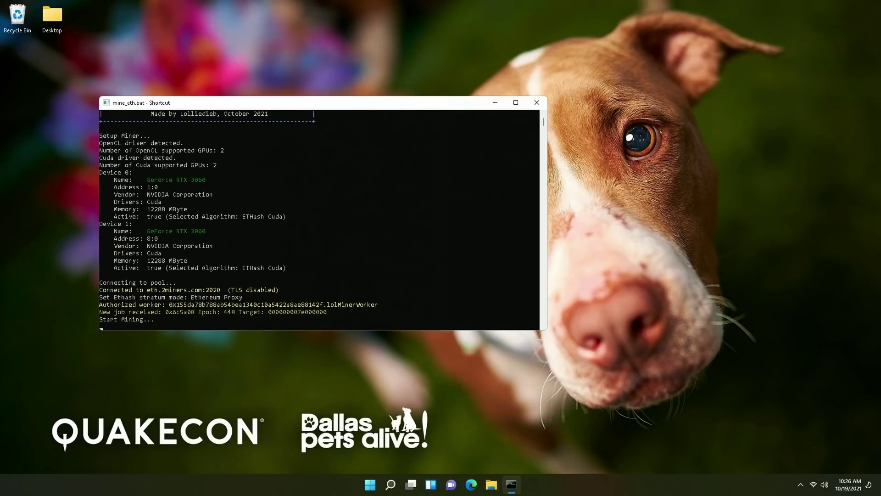